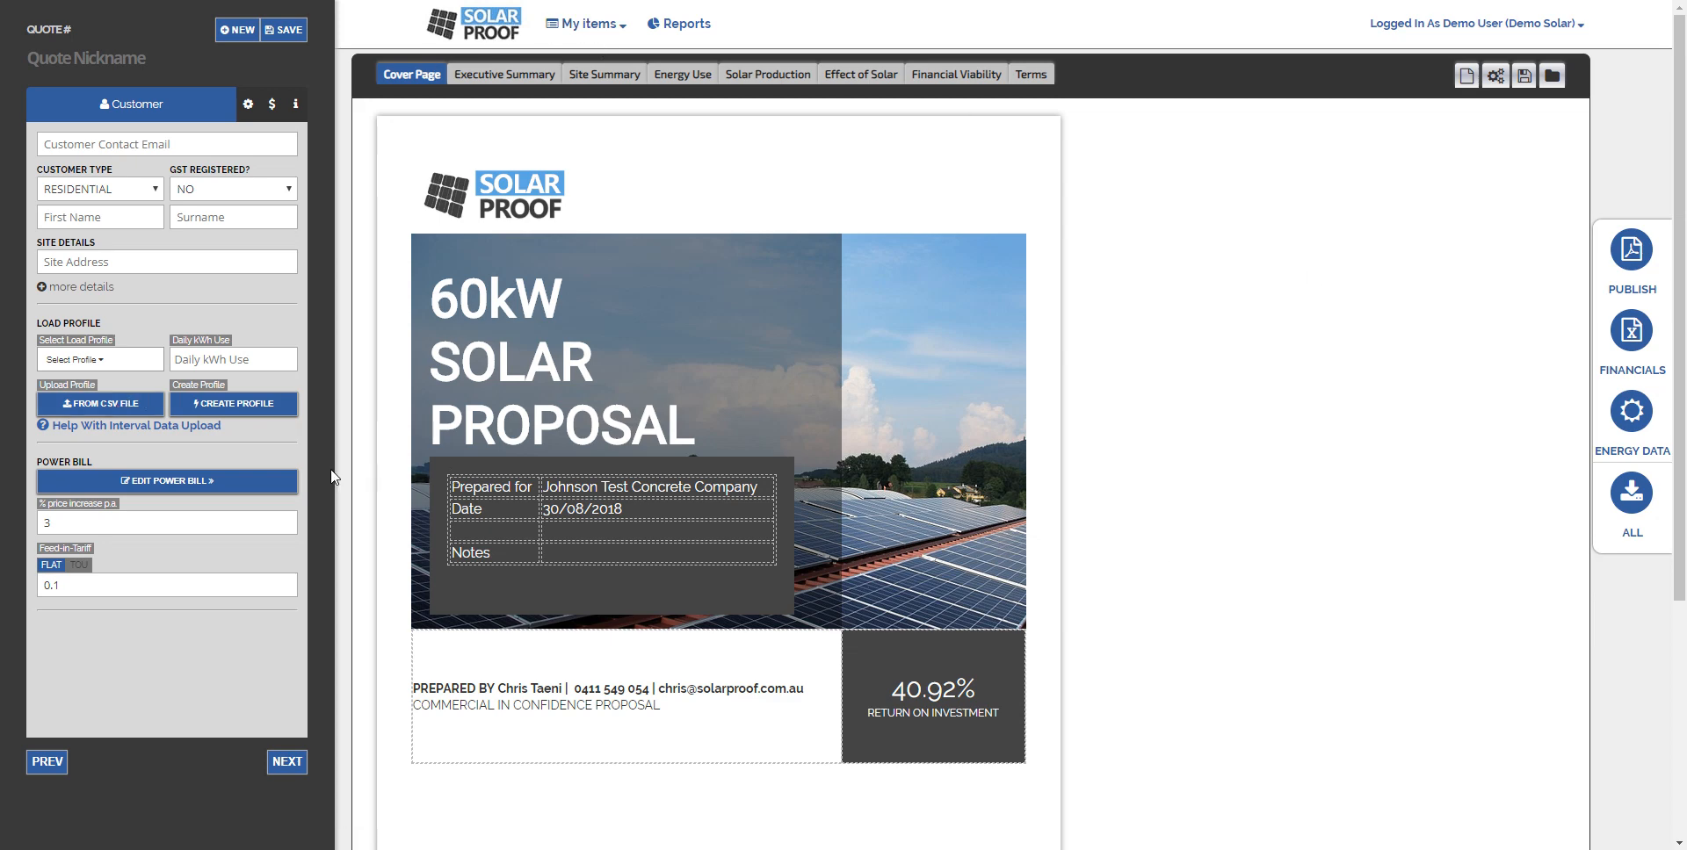
- Open the load profile builder and reshape the hourly consumption bars into a daytime-peaking profile
left_click(211, 406)
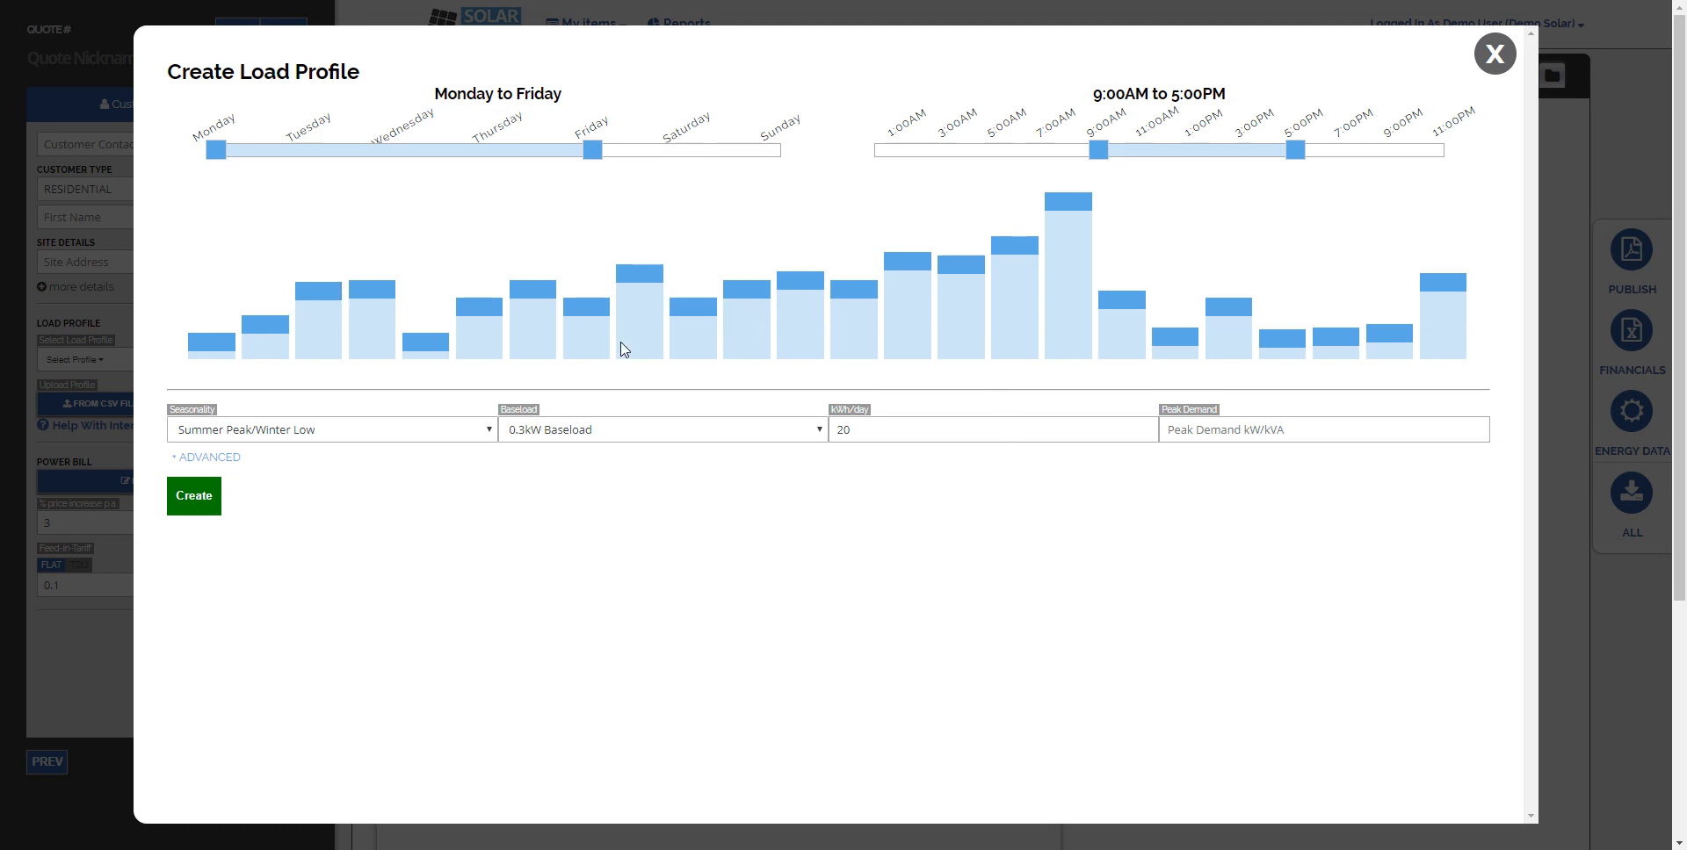
mouse_move(314, 291)
left_mouse_down()
mouse_move(326, 332)
mouse_move(411, 339)
mouse_move(481, 318)
mouse_move(482, 281)
mouse_move(587, 294)
mouse_move(590, 255)
mouse_move(645, 251)
mouse_move(684, 292)
mouse_move(694, 256)
mouse_move(759, 293)
mouse_move(748, 248)
mouse_move(801, 274)
mouse_move(909, 264)
mouse_move(954, 285)
mouse_move(1077, 226)
mouse_move(1125, 312)
mouse_move(1128, 257)
mouse_move(1178, 339)
mouse_move(1175, 269)
mouse_move(1256, 338)
mouse_move(1454, 281)
mouse_move(1450, 339)
left_mouse_up()
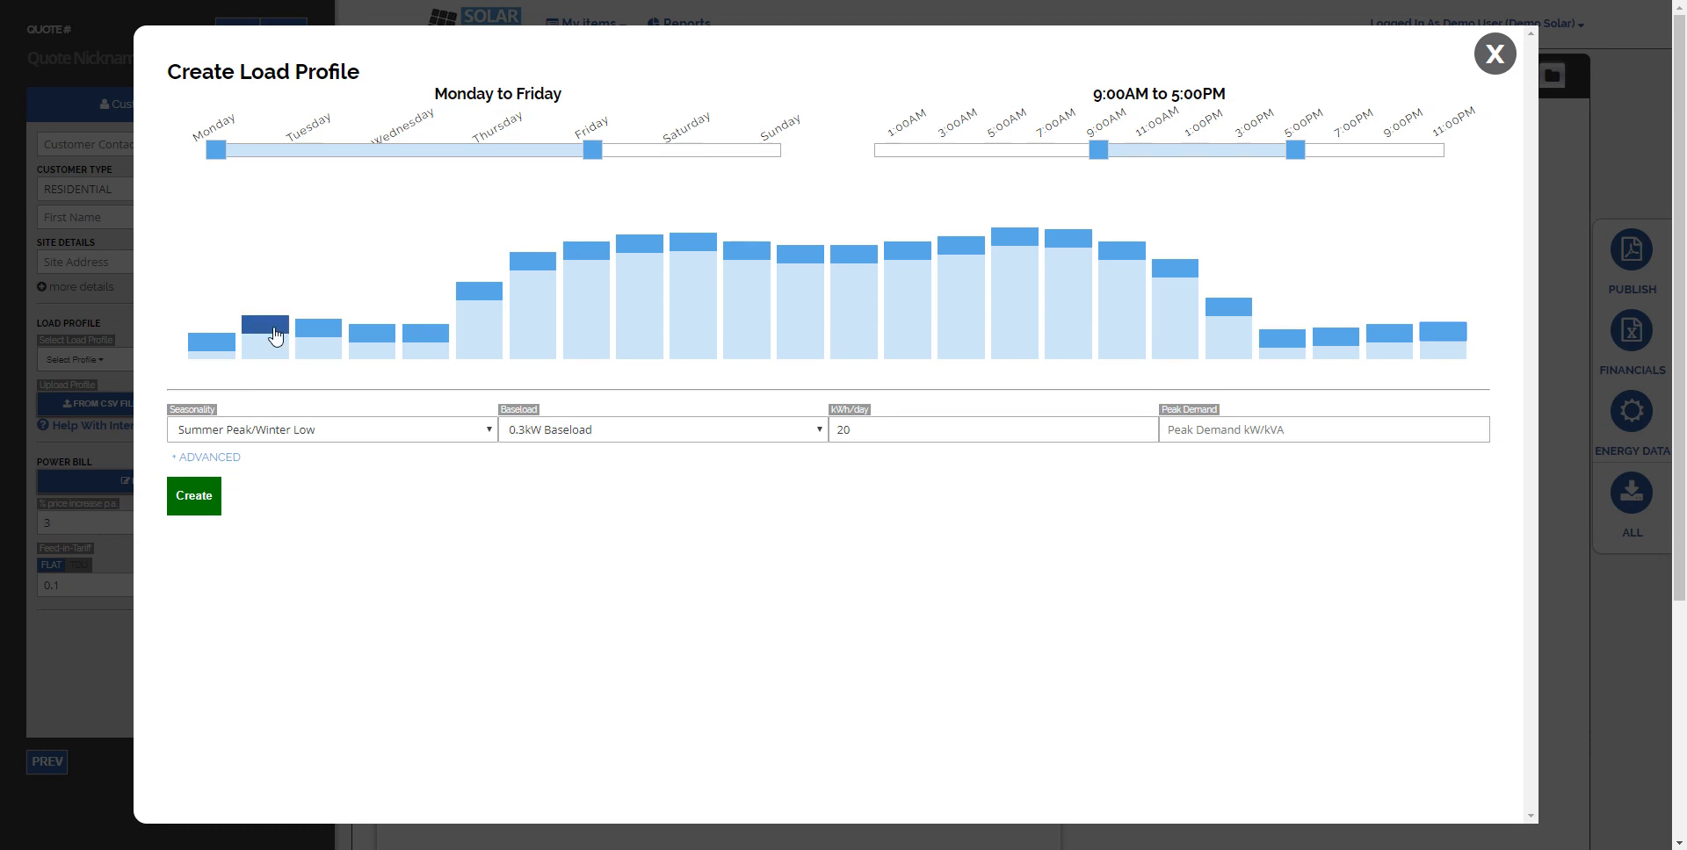
mouse_move(276, 335)
left_mouse_down()
mouse_move(277, 349)
mouse_move(378, 349)
left_mouse_up()
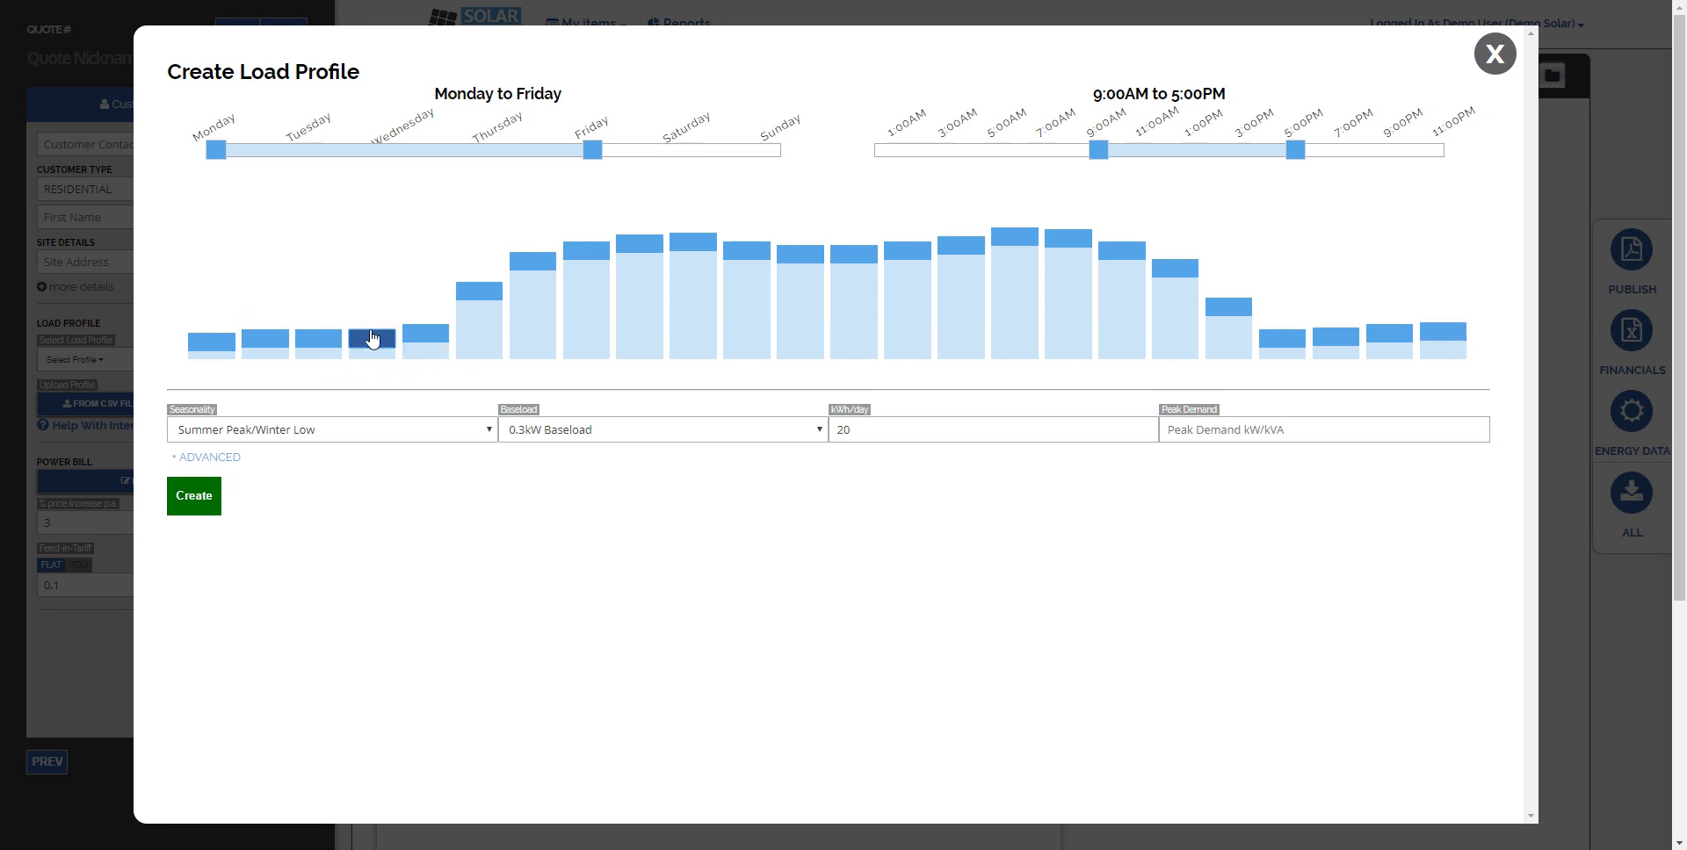
mouse_move(475, 299)
left_mouse_down()
mouse_move(483, 271)
mouse_move(599, 224)
mouse_move(650, 219)
mouse_move(698, 250)
mouse_move(799, 219)
left_mouse_up()
mouse_move(856, 262)
left_mouse_down()
mouse_move(881, 222)
mouse_move(922, 256)
mouse_move(926, 216)
mouse_move(1035, 224)
left_mouse_up()
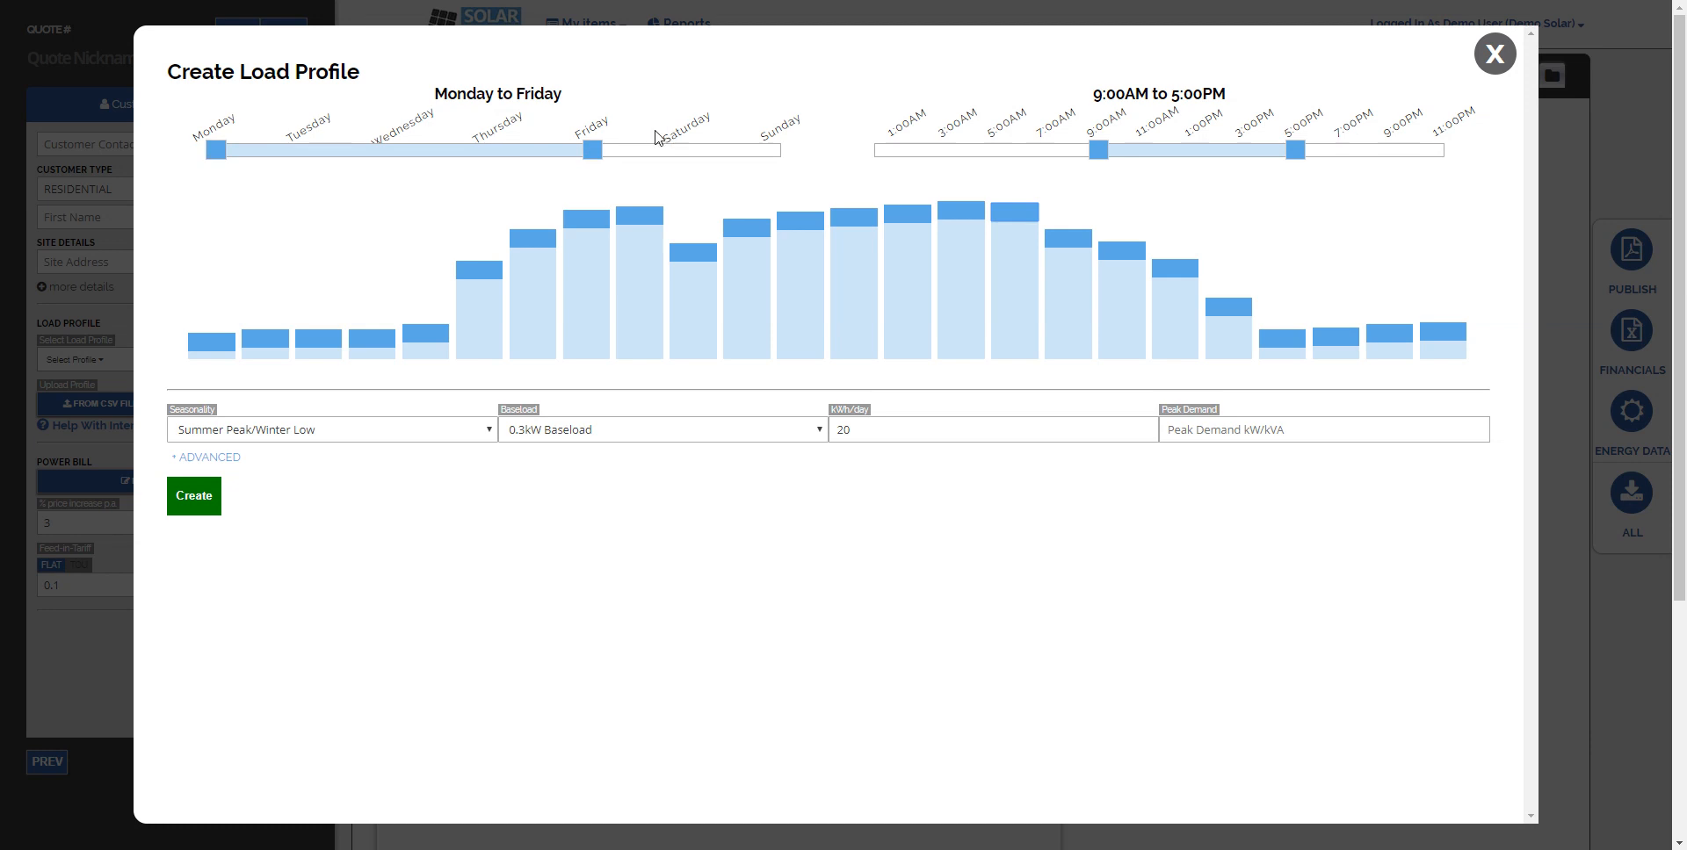
- Set the operating hours to 8:00AM to 5:00PM and choose Summer Peak/Winter Low seasonality
left_click_drag(602, 150, 654, 154)
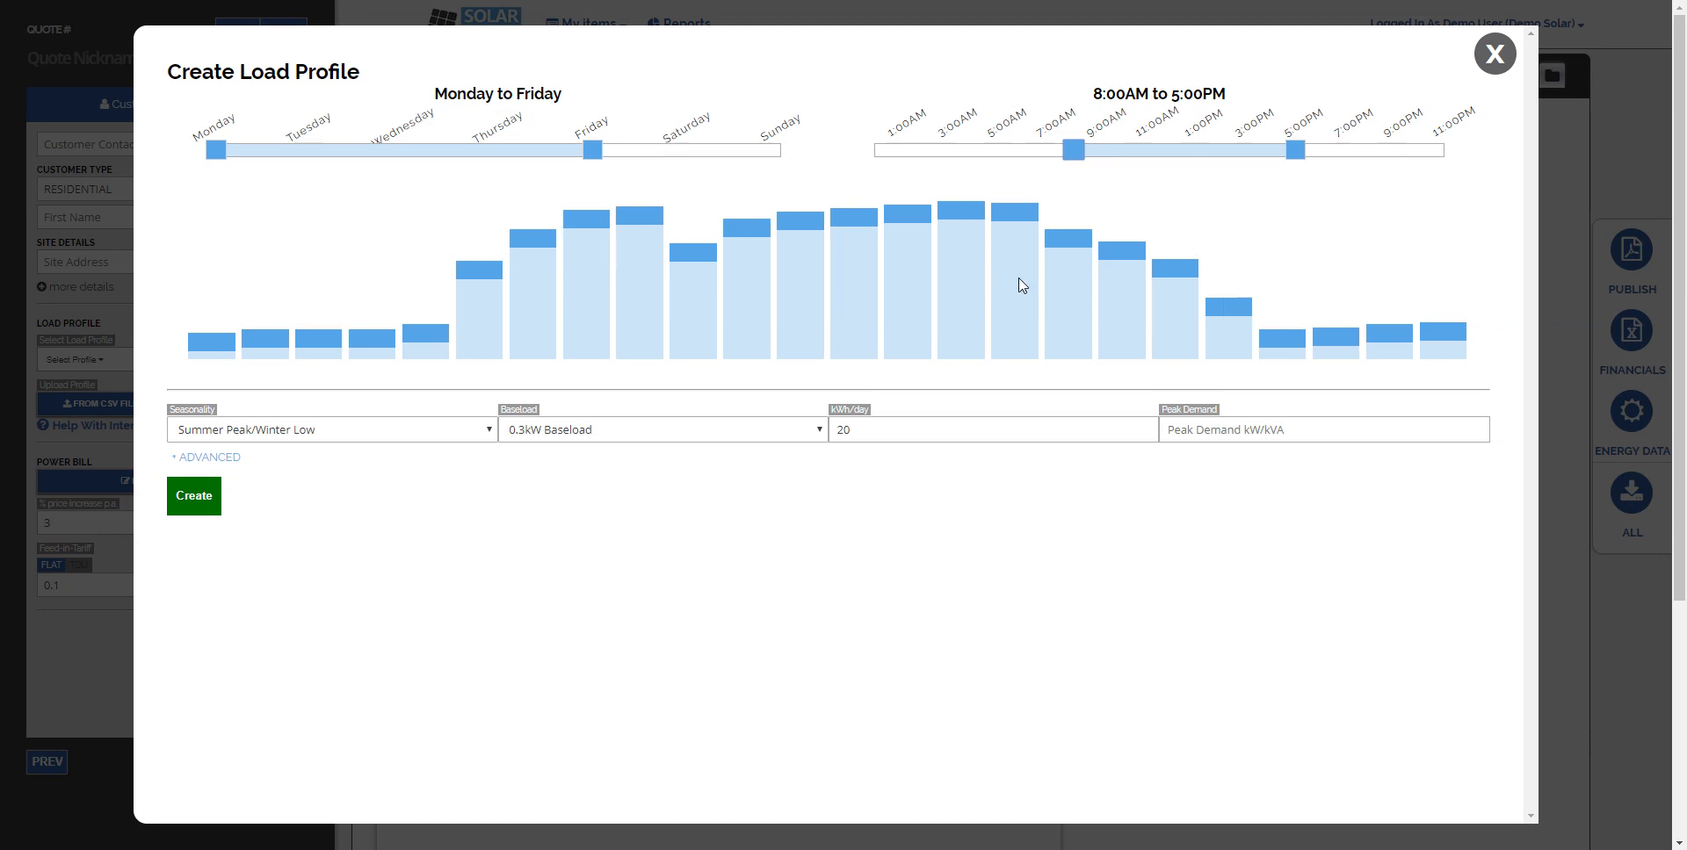
left_click(396, 434)
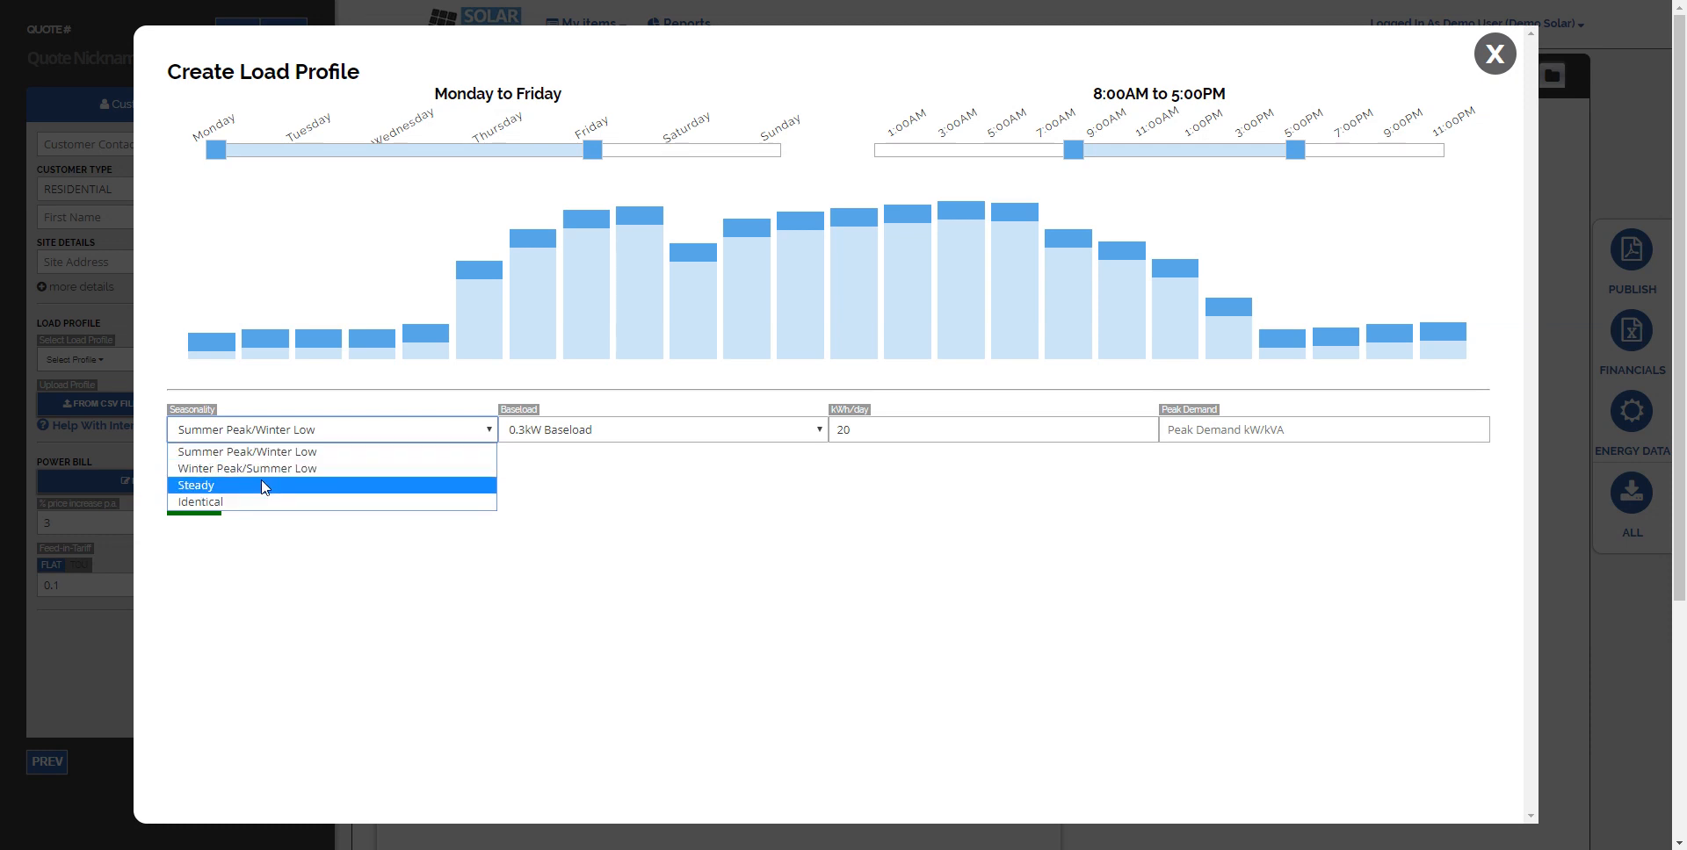
left_click(396, 452)
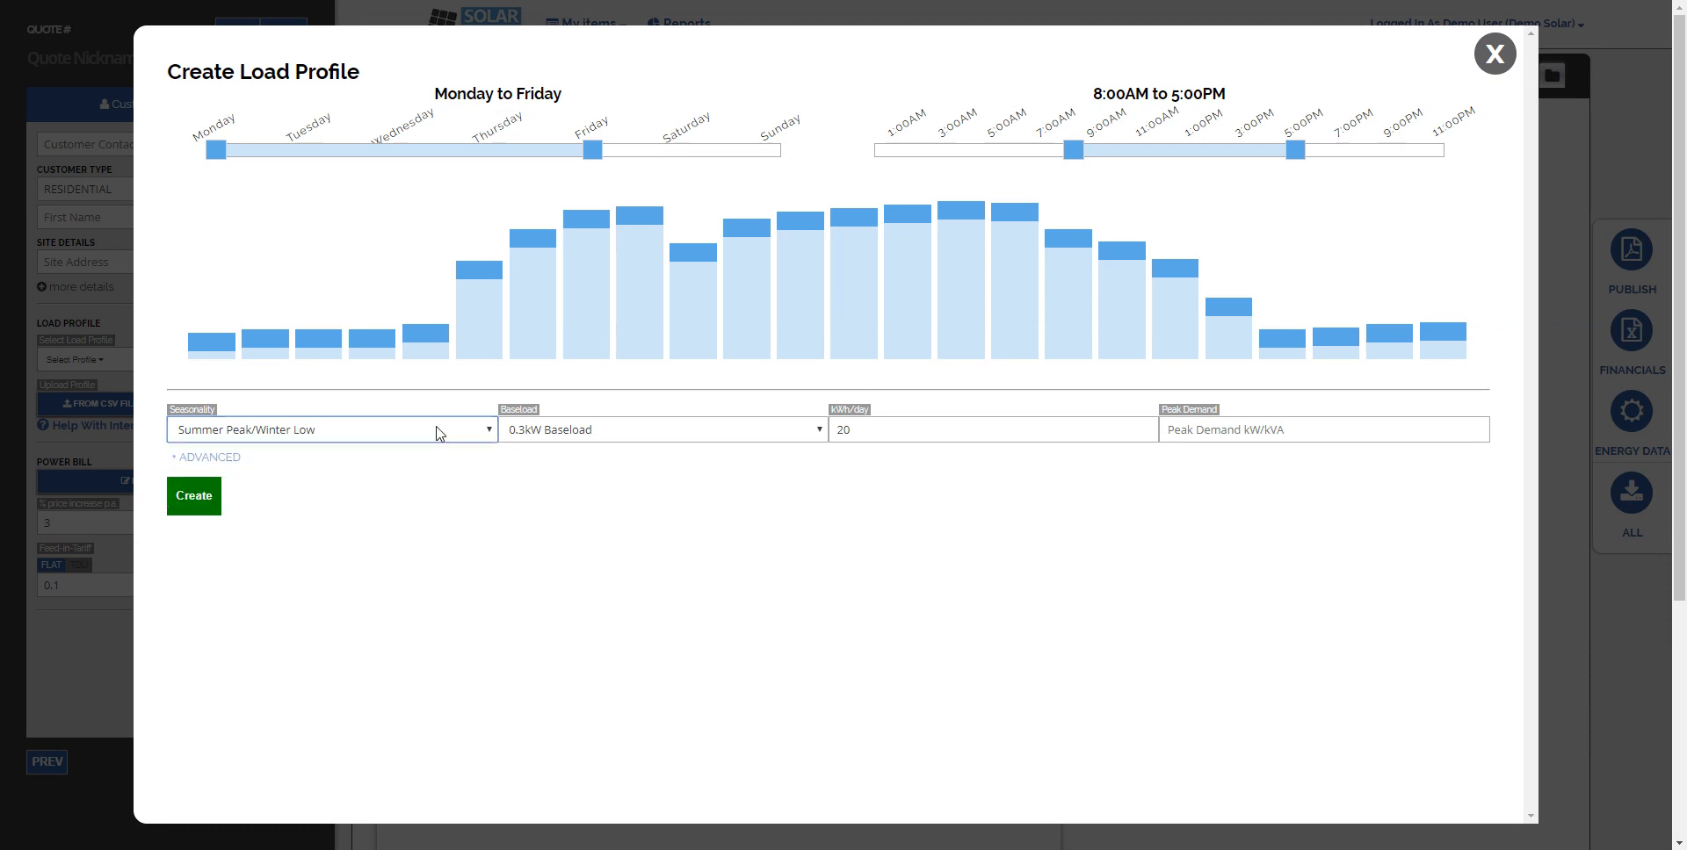
- Choose the 0.3kW baseload, keep 20 kWh/day, and open the advanced monthly settings
left_click(646, 431)
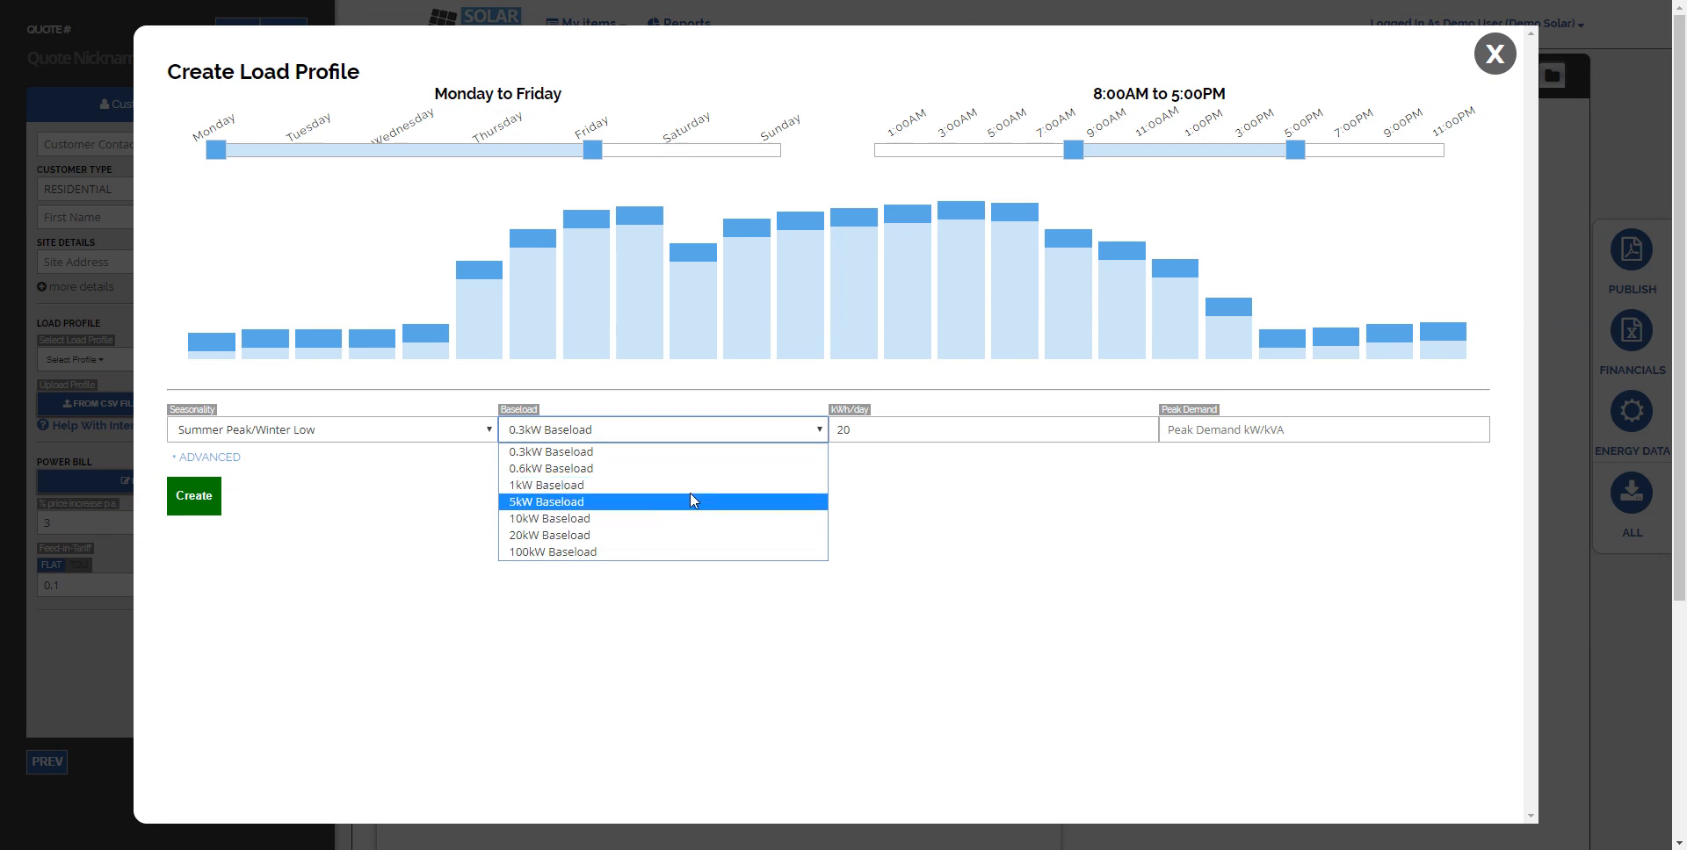
left_click(740, 431)
key("Tab")
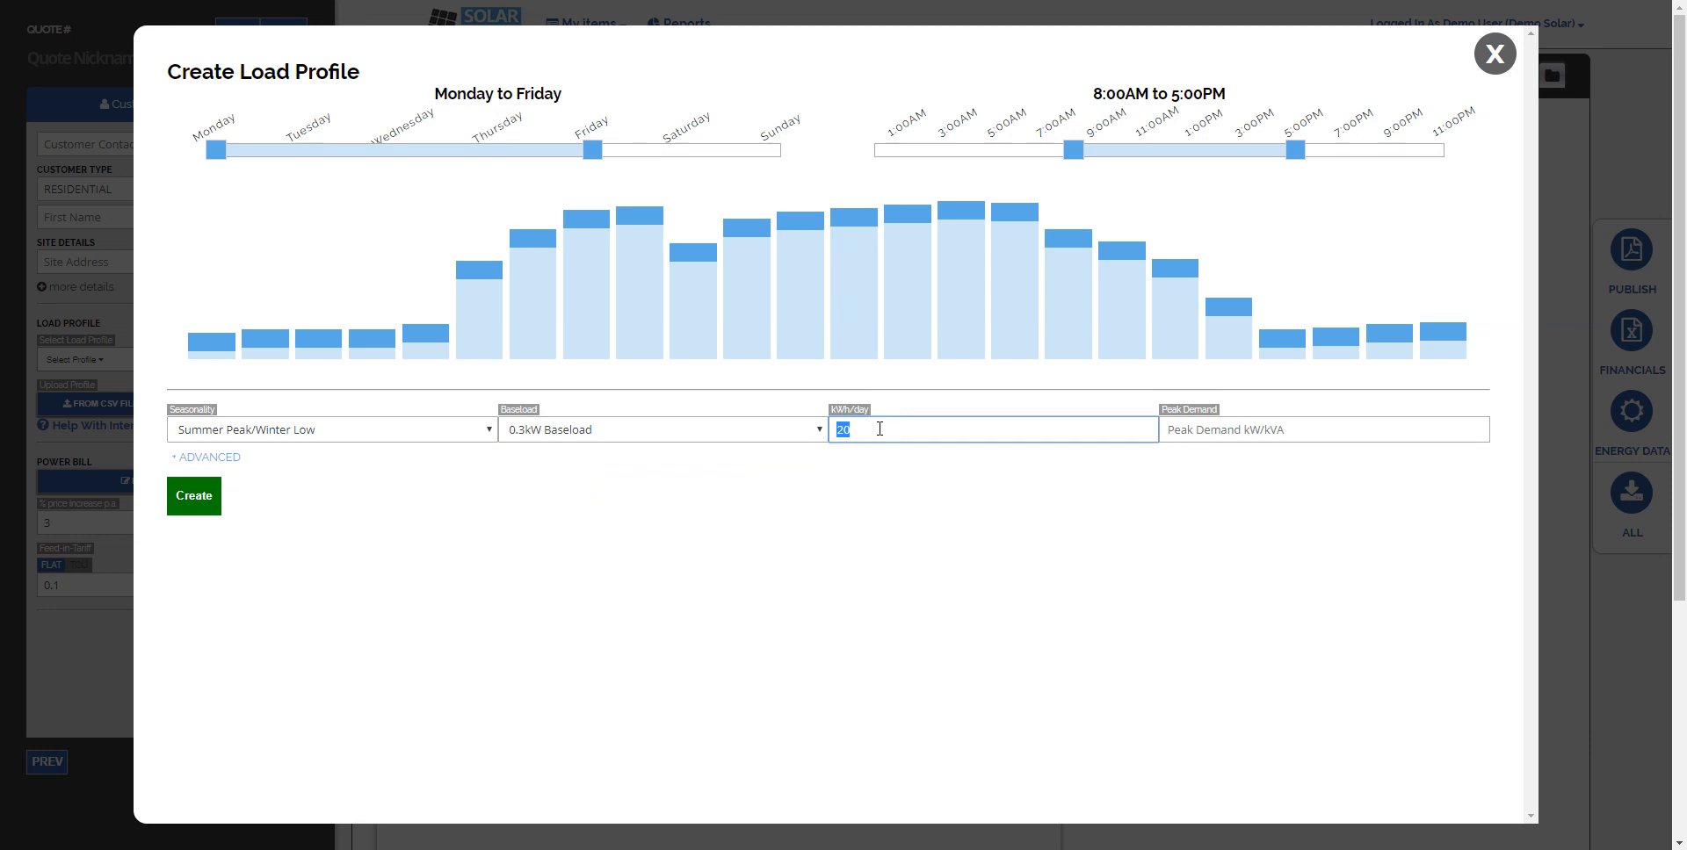
left_click(879, 429)
left_click(214, 458)
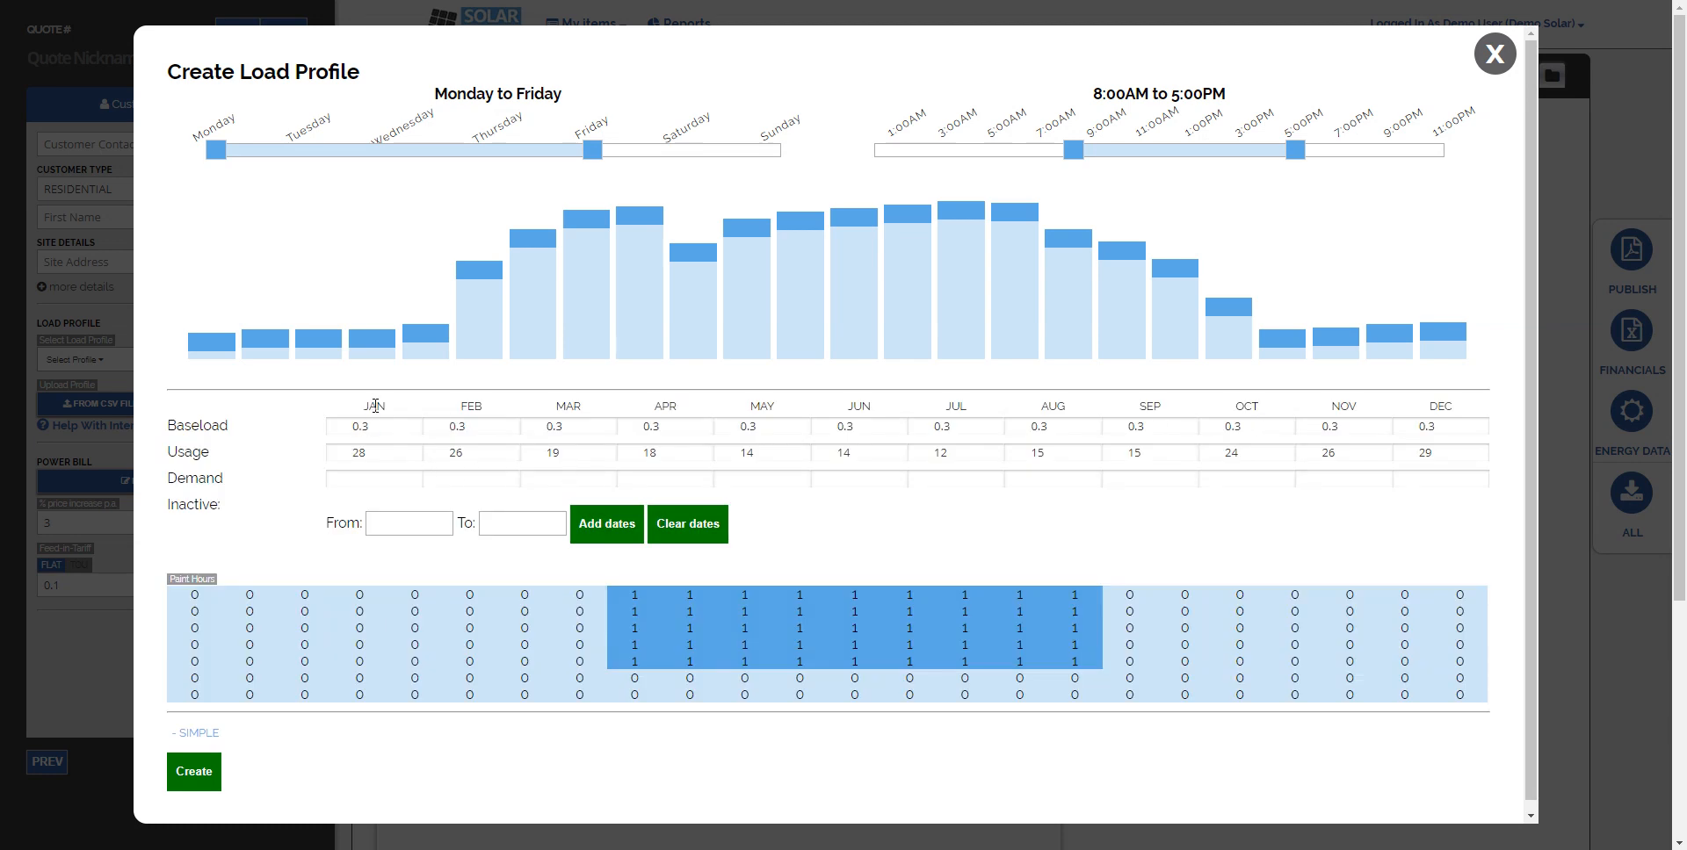
- Inspect the monthly baseload, usage and demand fields
double_click(393, 428)
double_click(467, 427)
double_click(556, 427)
double_click(666, 426)
double_click(807, 428)
left_click(812, 429)
left_click(371, 456)
key("ctrl+a")
key("Tab")
left_click(385, 482)
double_click(342, 480)
key("BackSpace")
- Add an inactive period from 1/1/2017 to 21/1/2017
left_click(408, 523)
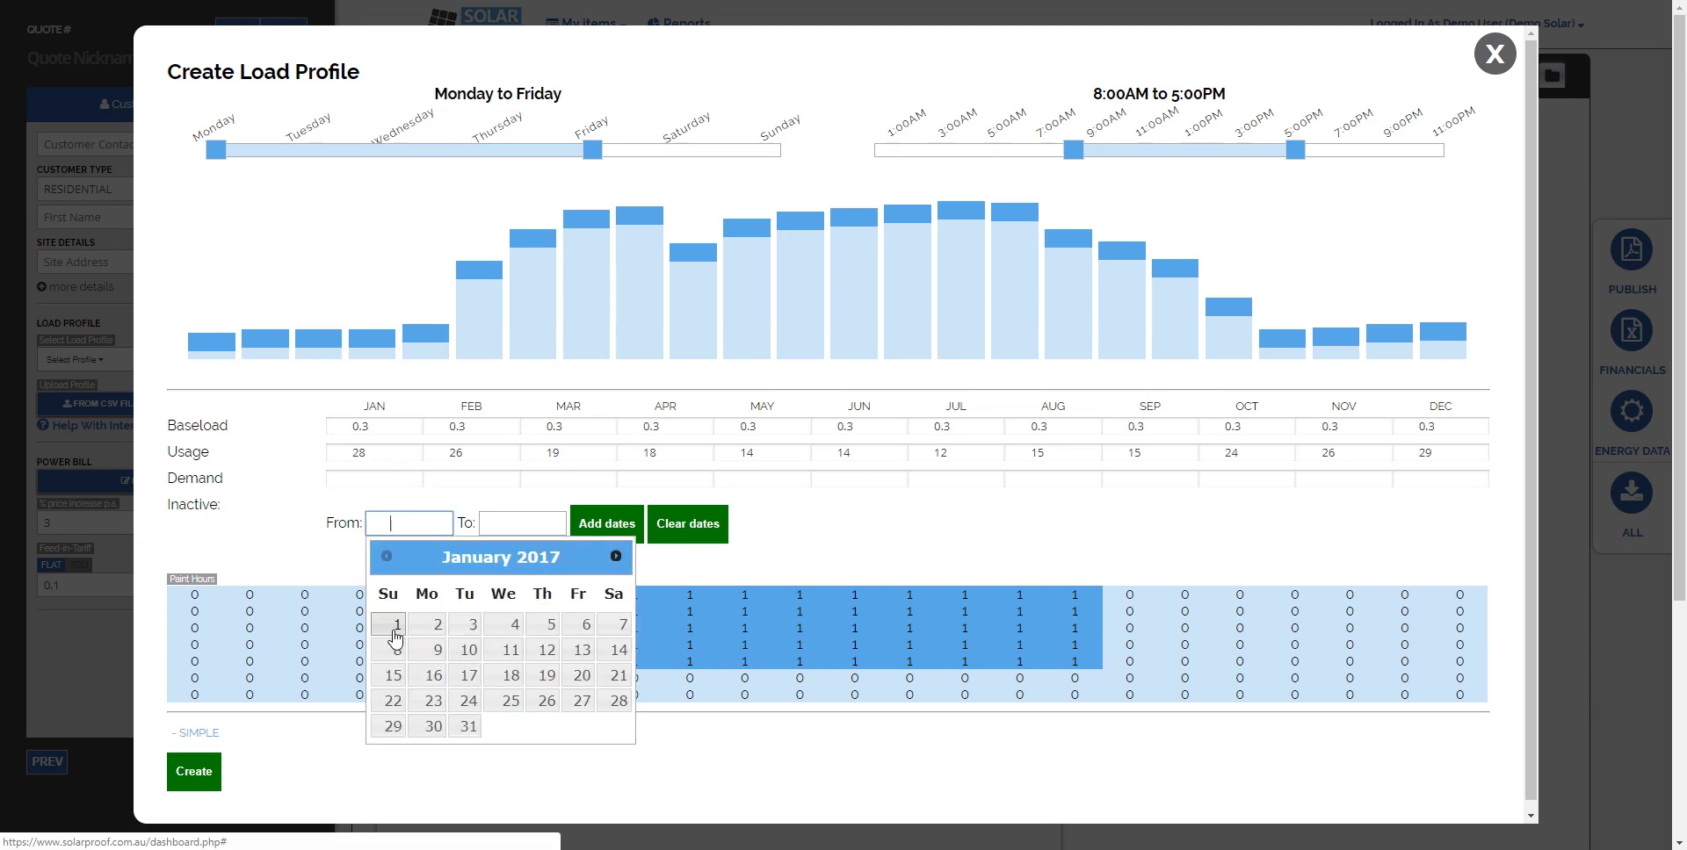
left_click(396, 625)
left_click(494, 528)
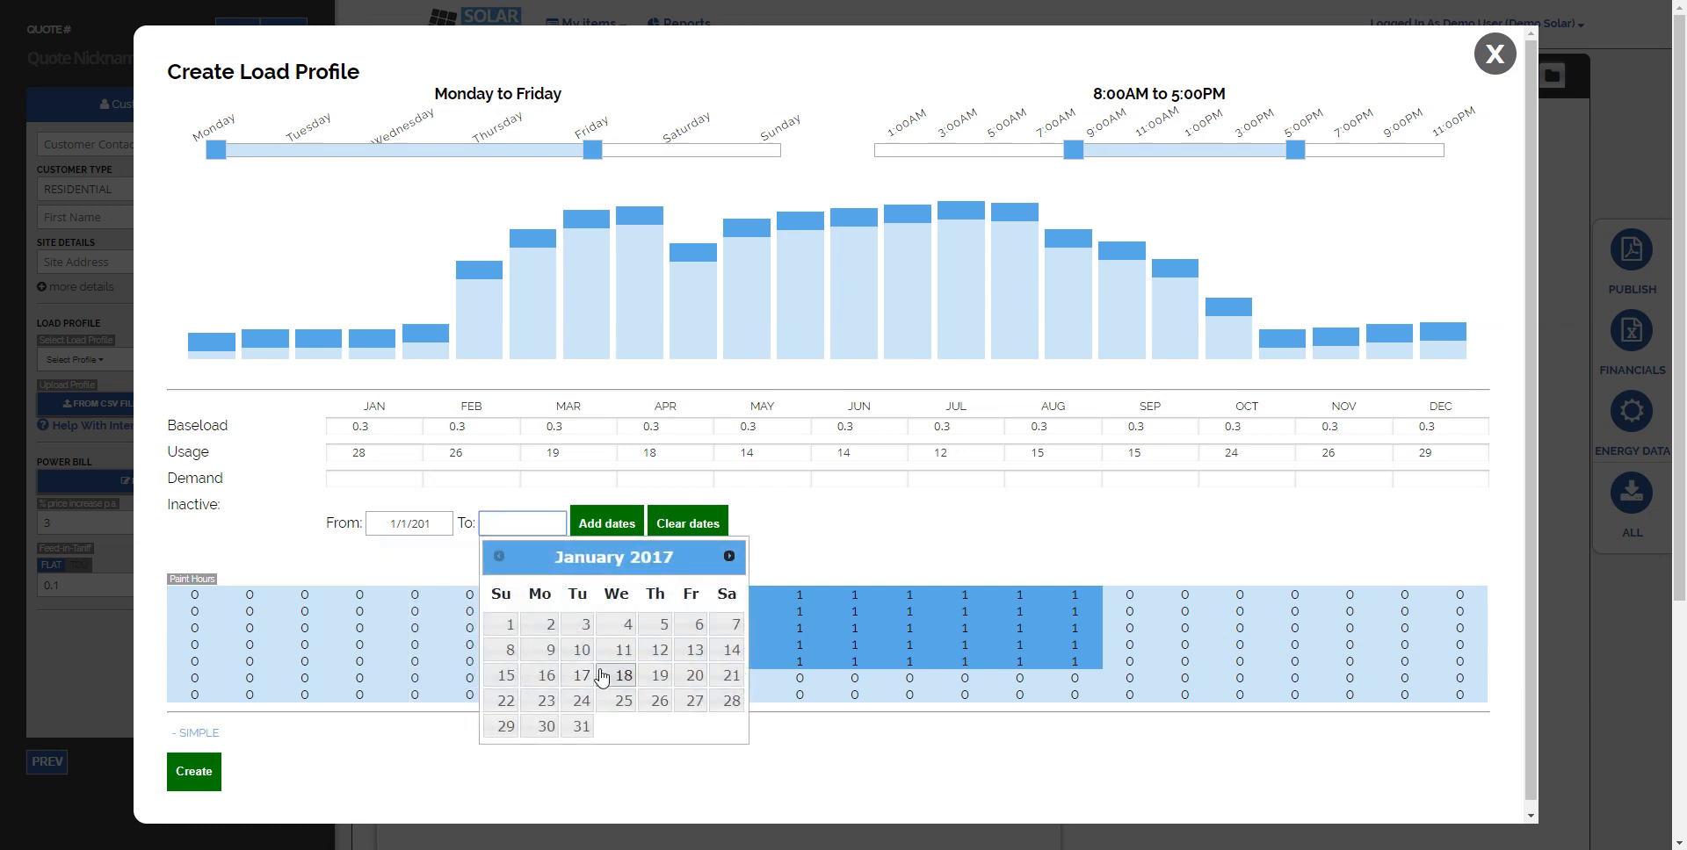
left_click(731, 677)
left_click(622, 533)
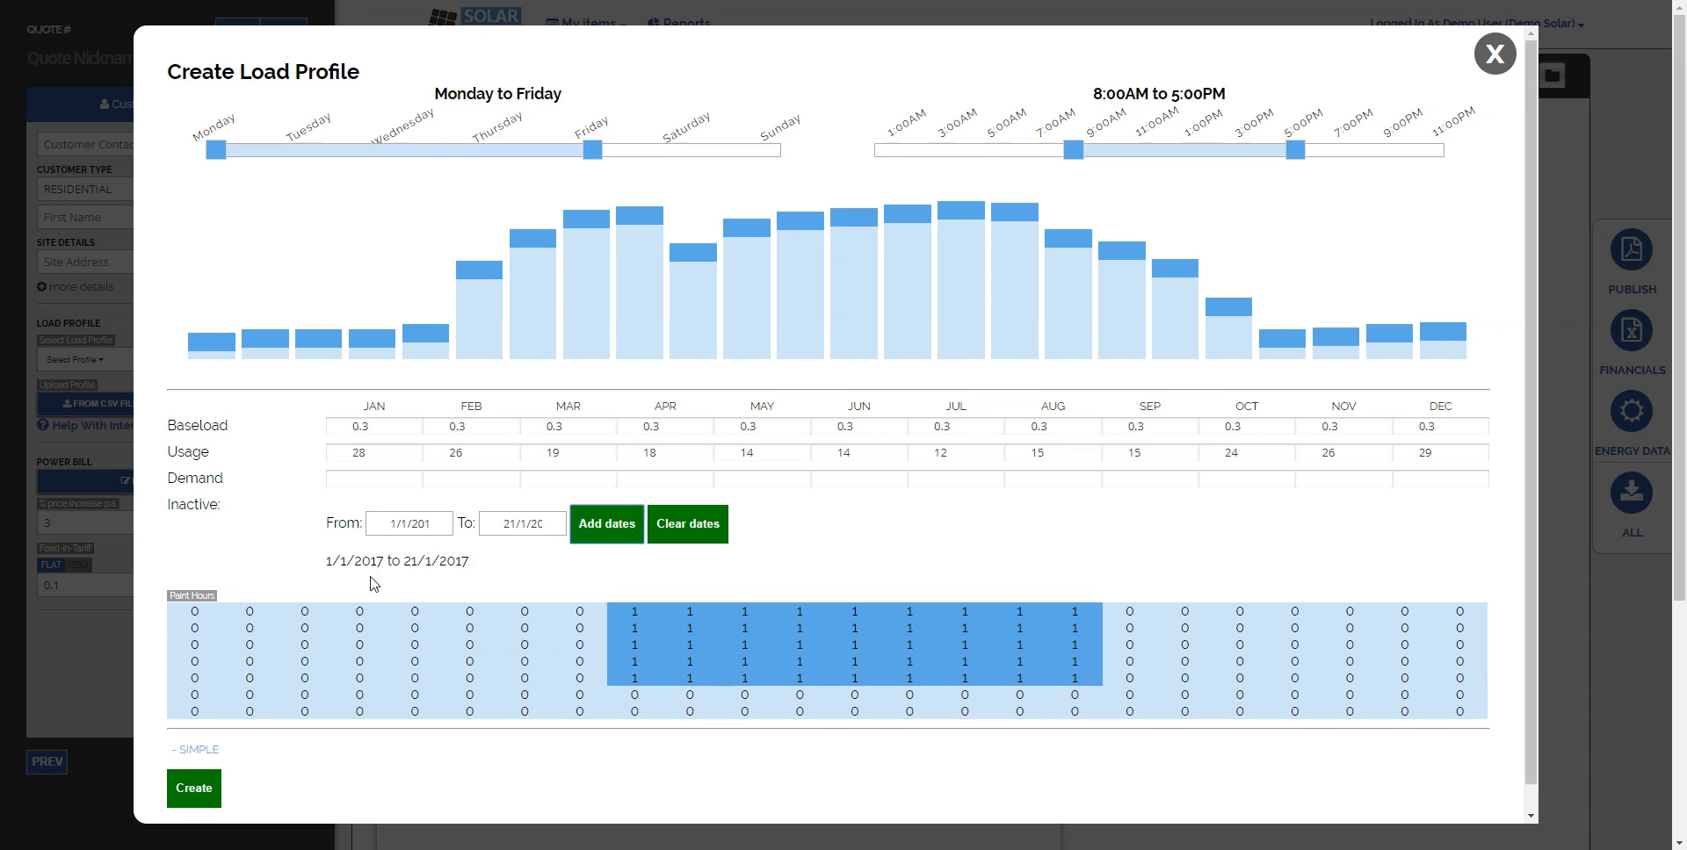
- Add a second inactive period from 12/12/2017 to 31/12/2017
left_click(392, 525)
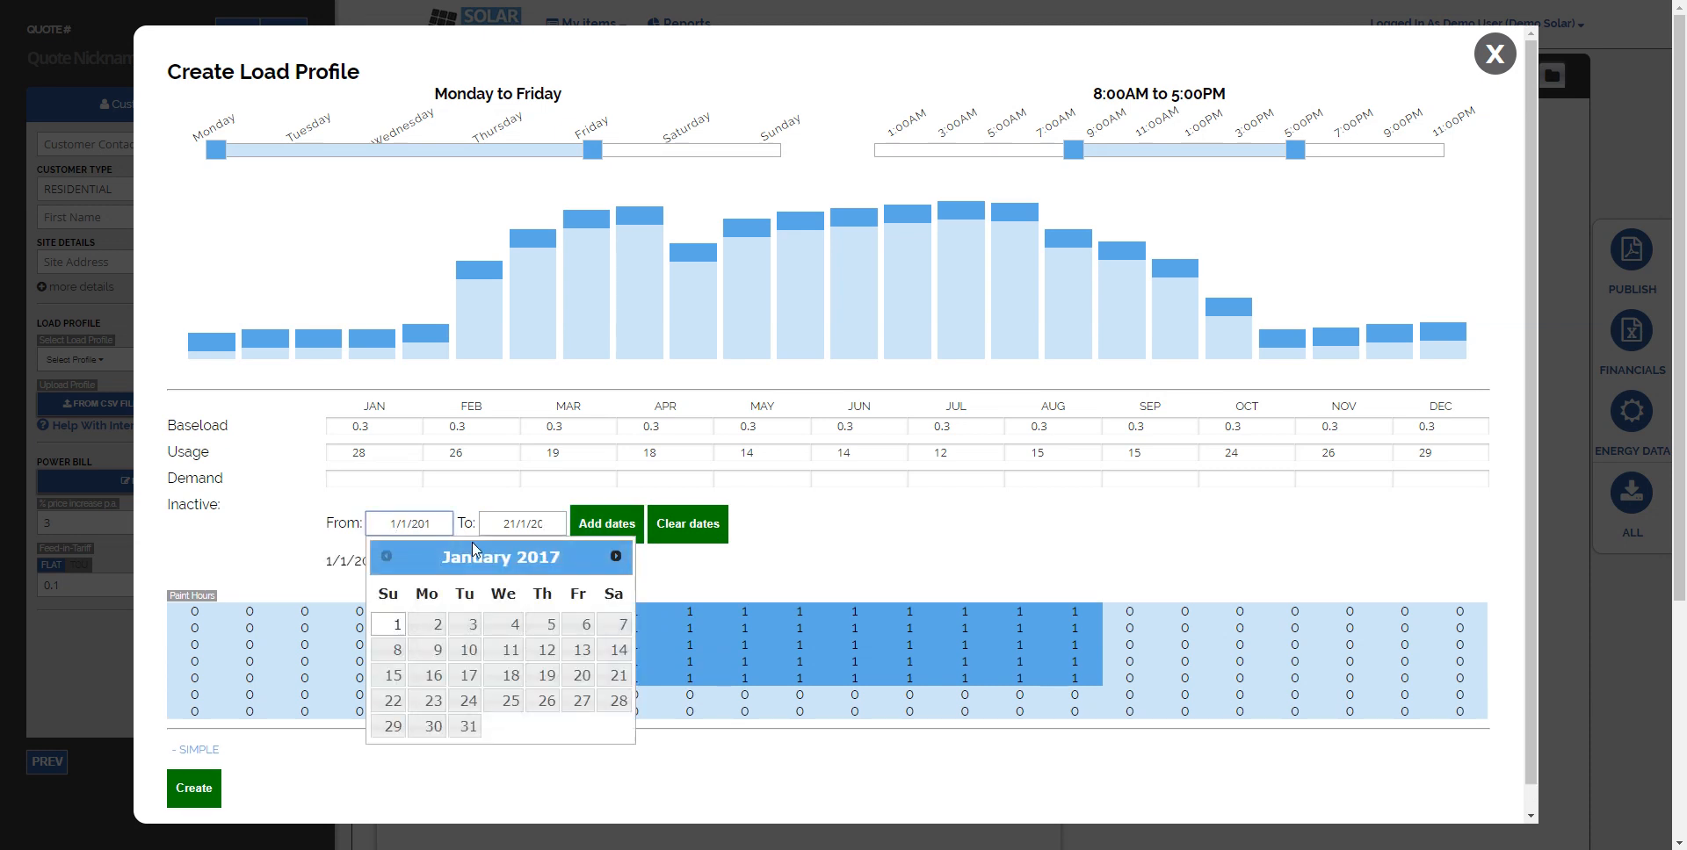
triple_click(616, 556)
triple_click(616, 556)
triple_click(616, 557)
double_click(616, 557)
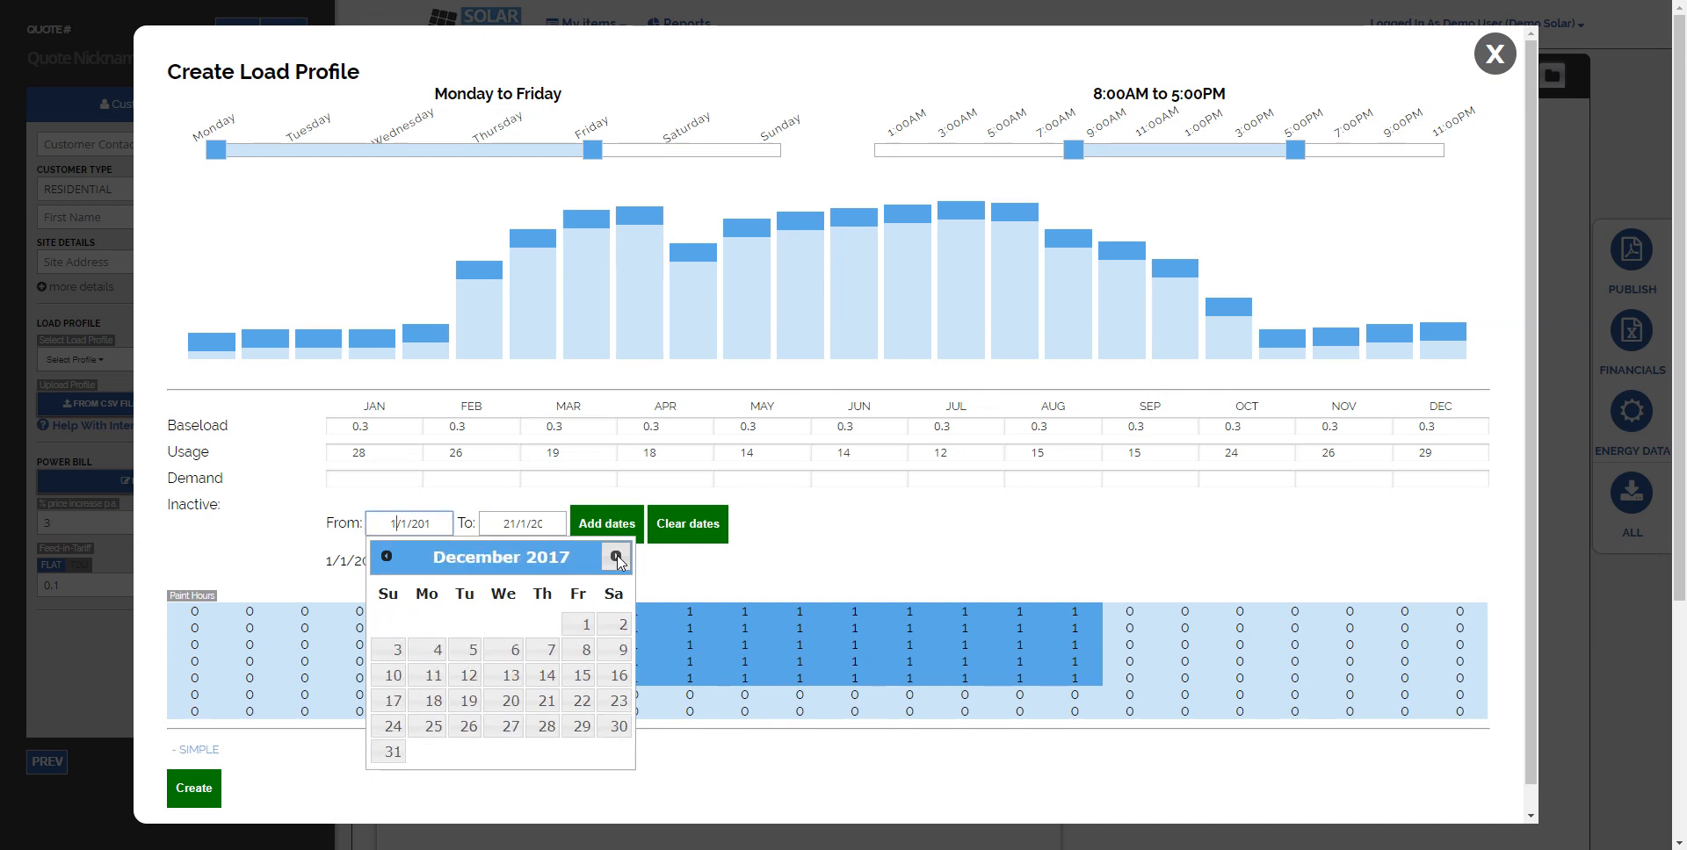
left_click(465, 676)
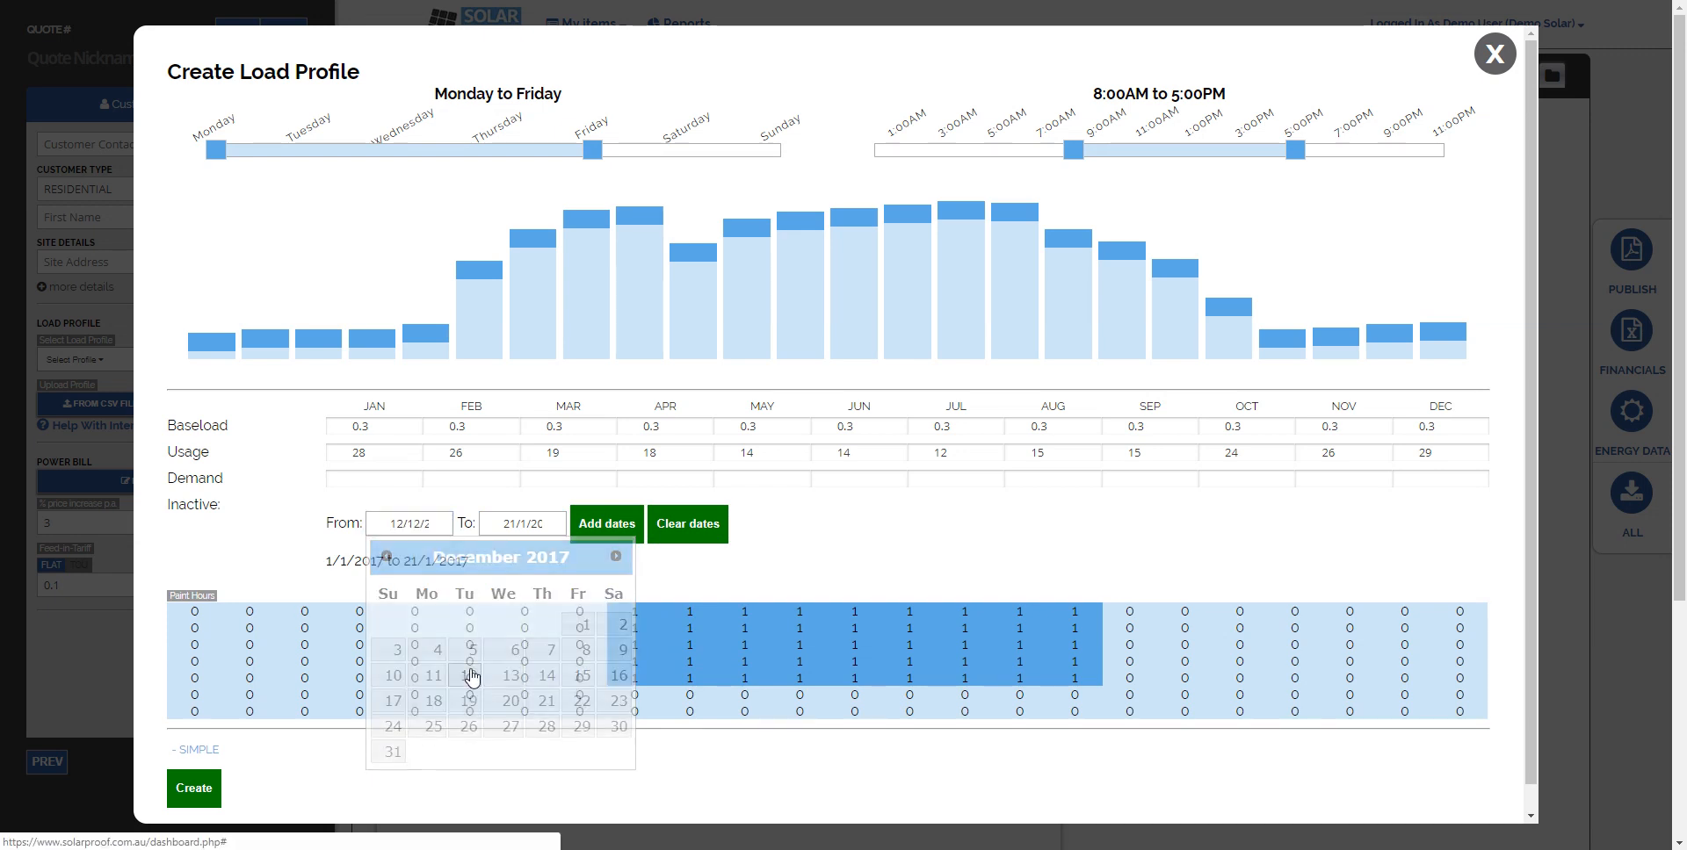
left_click(525, 526)
left_click(729, 556)
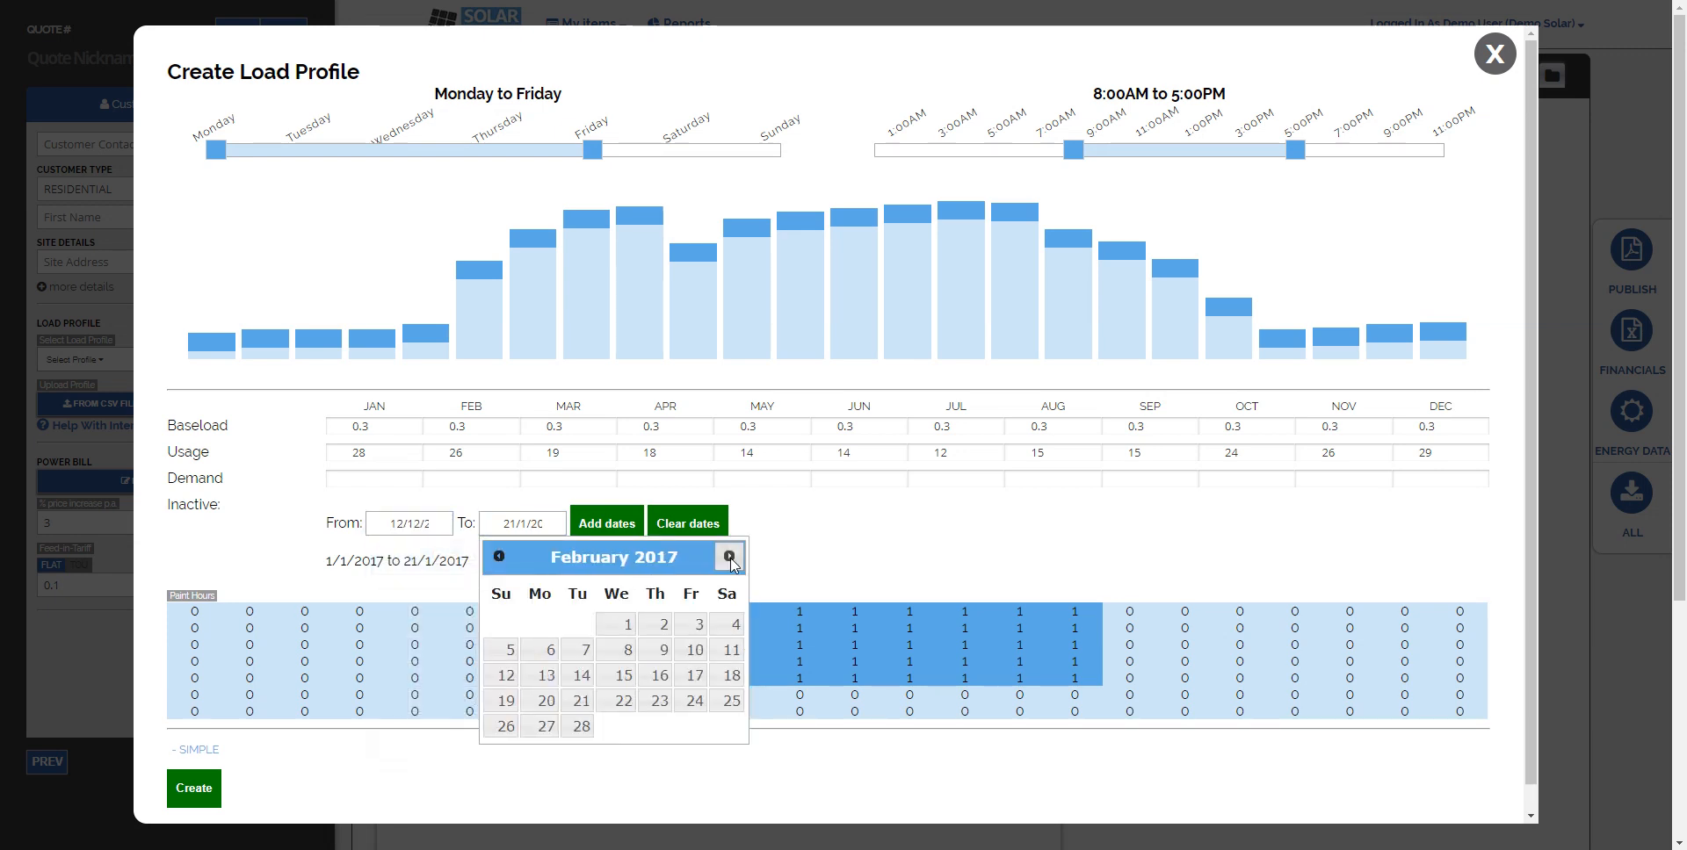
double_click(729, 556)
double_click(729, 556)
double_click(729, 556)
left_click(730, 556)
double_click(729, 556)
left_click(730, 556)
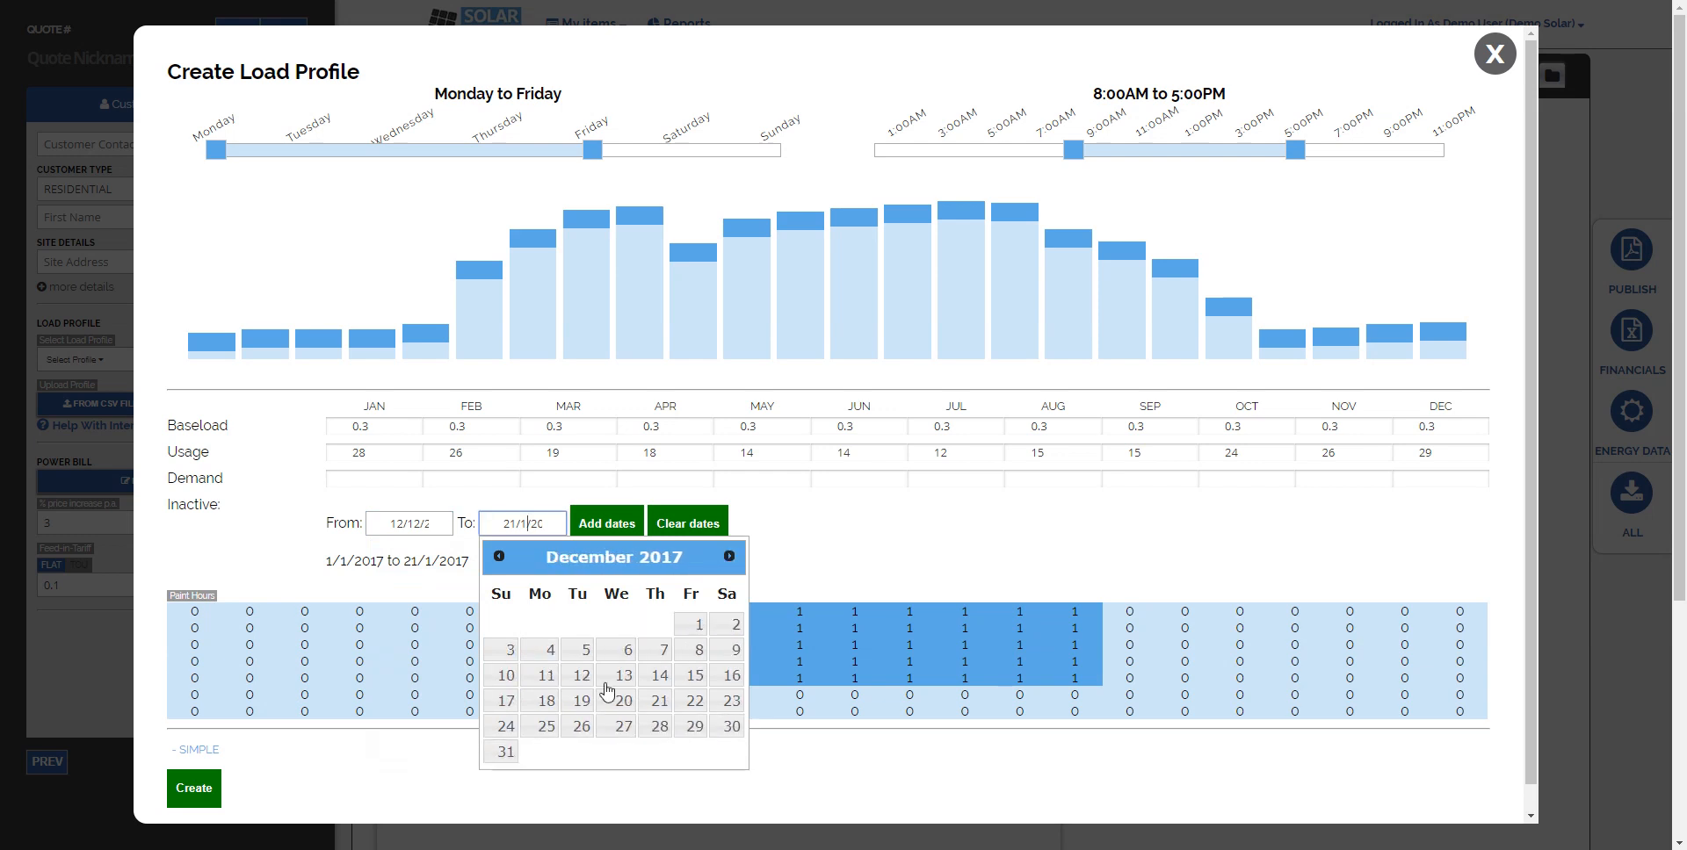
left_click(501, 751)
left_click(606, 524)
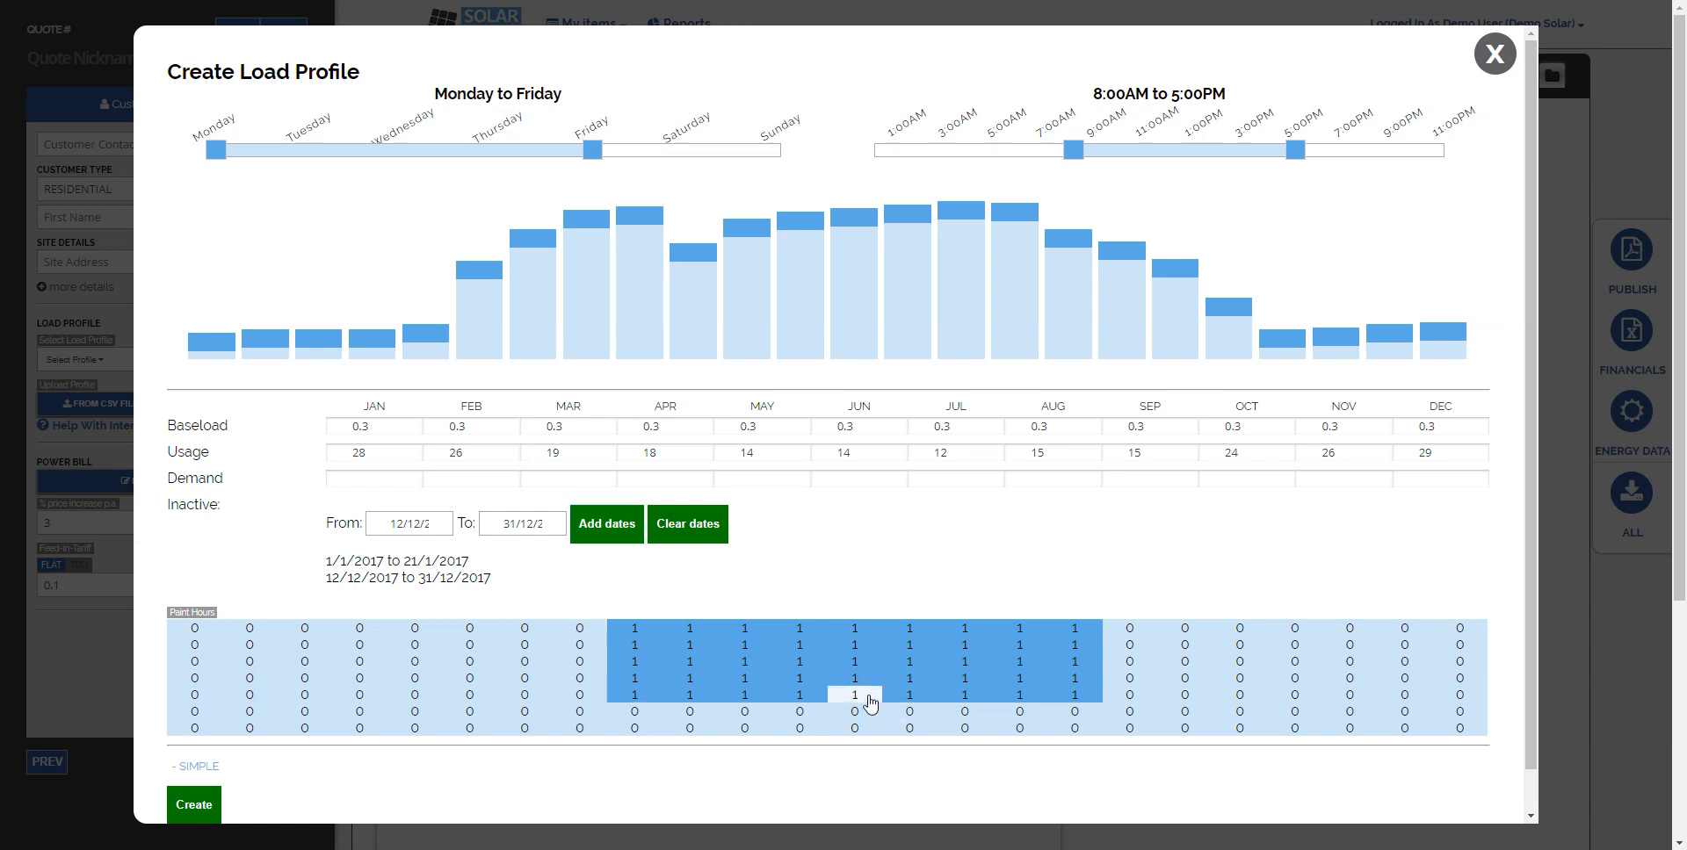
- Paint the plant-hours grid to adjust which hours are active on individual days
left_click_drag(867, 698, 1077, 701)
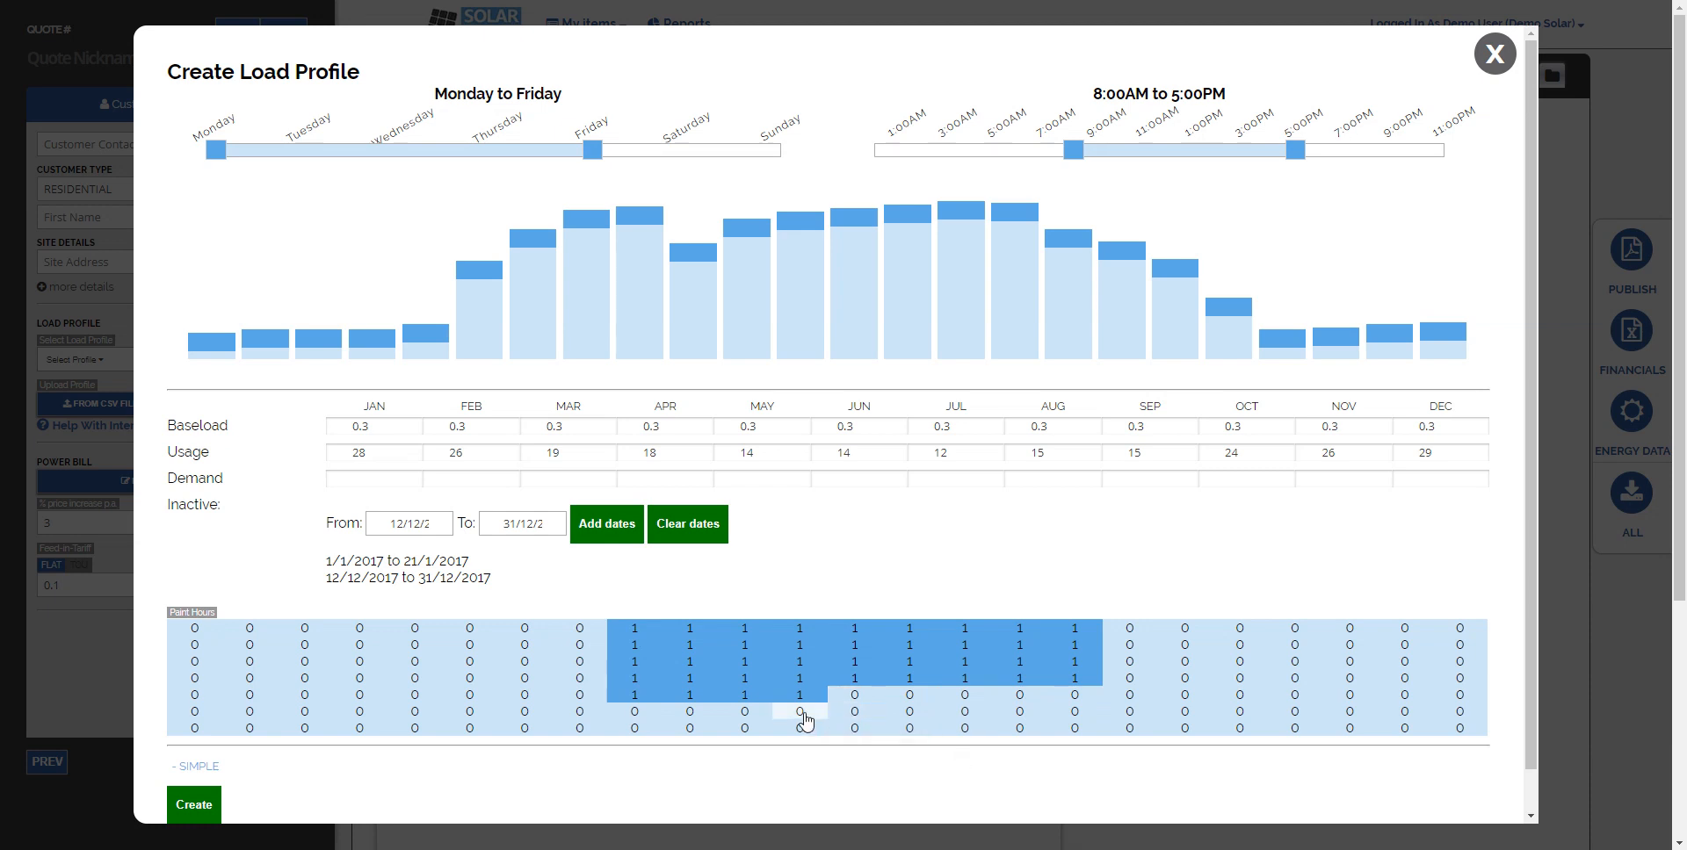
left_click_drag(789, 718, 633, 713)
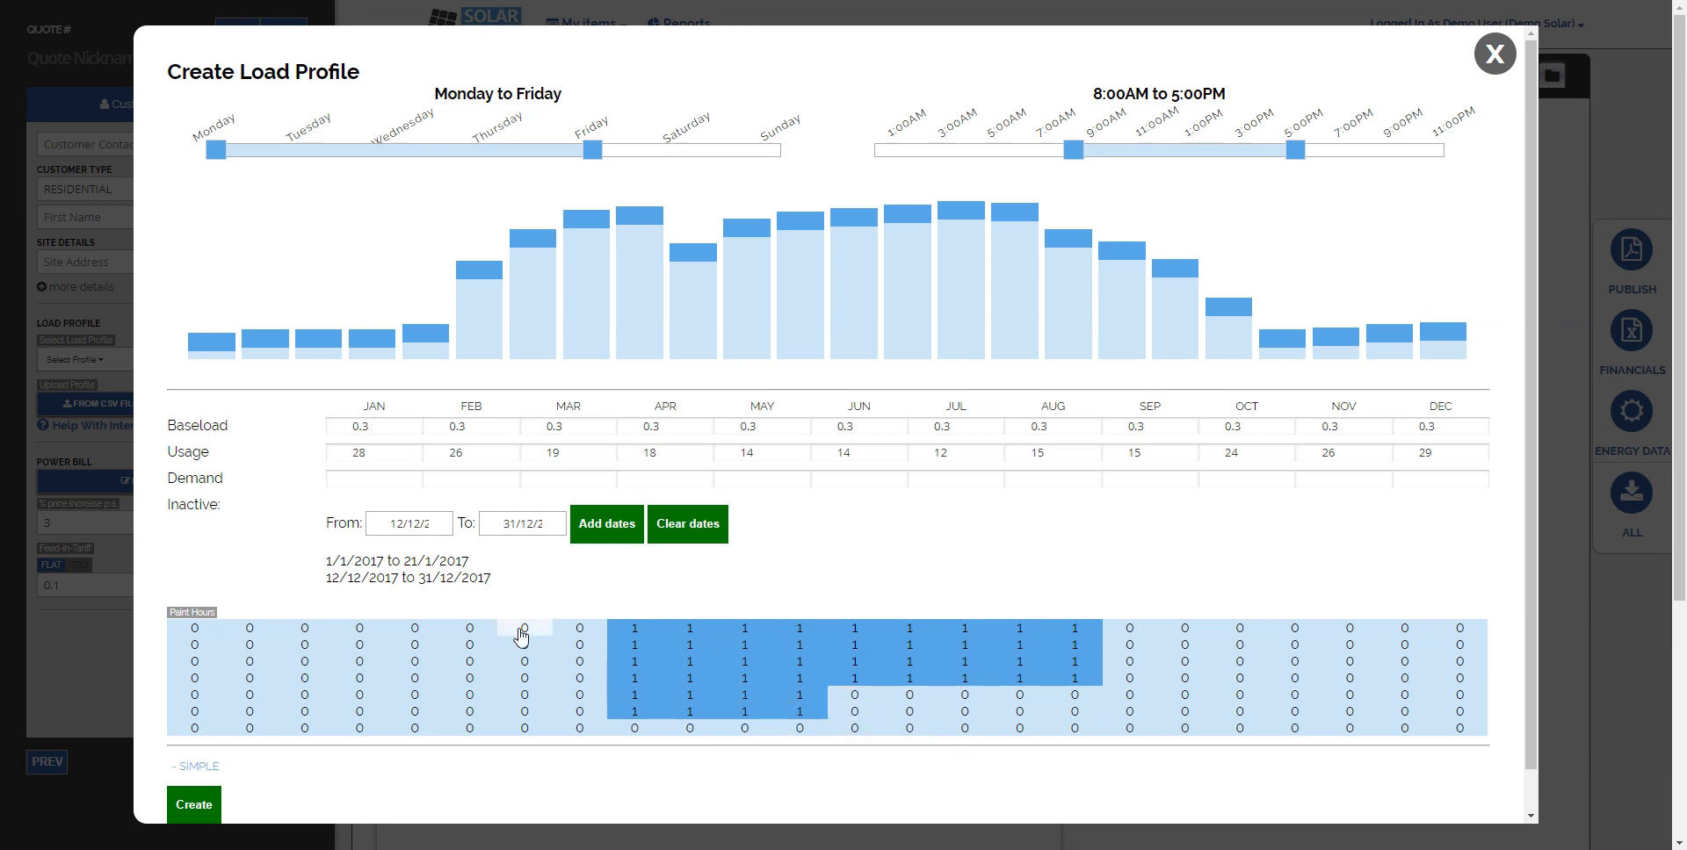
left_click_drag(527, 631, 580, 629)
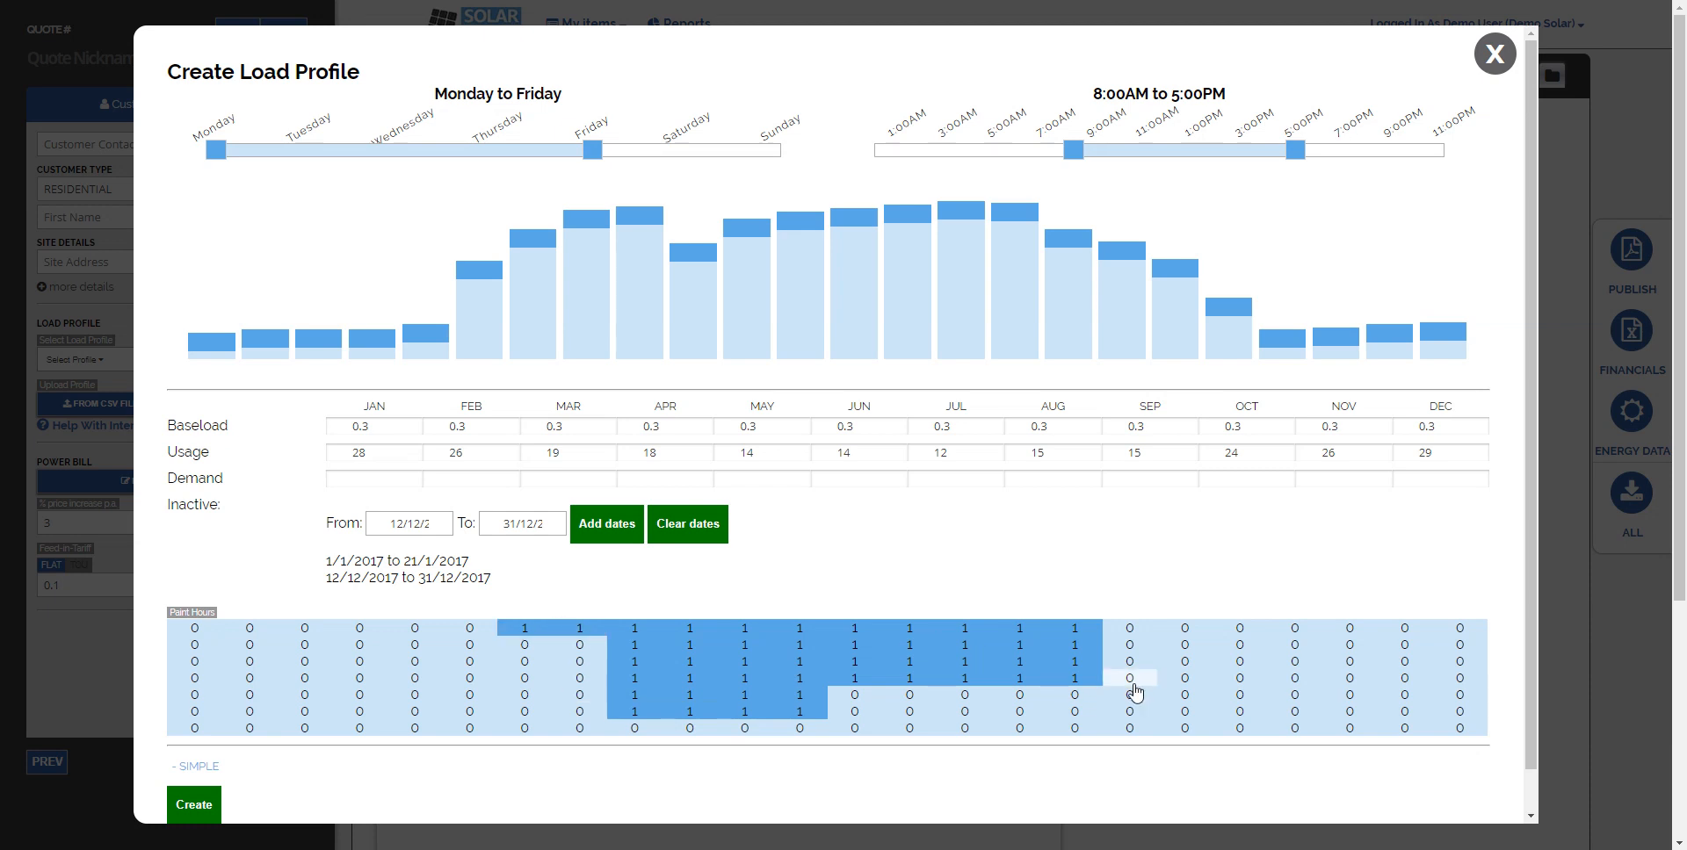
left_click_drag(1130, 682, 1185, 680)
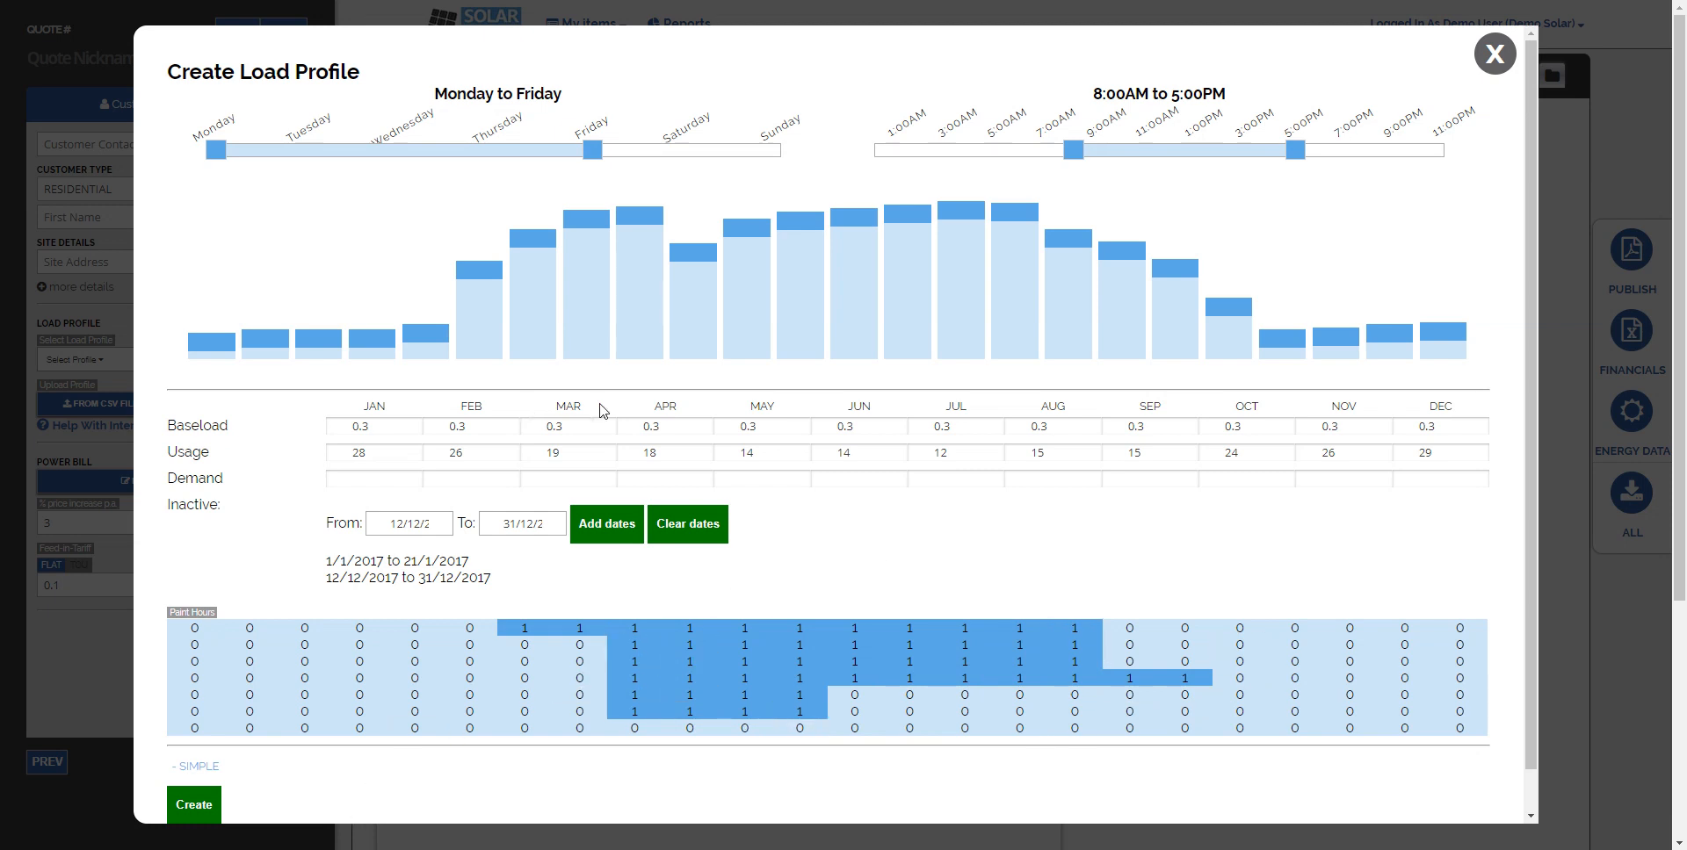
- Create the load profile and load the generated myloadprofile (11).csv as a custom load profile
left_click(184, 807)
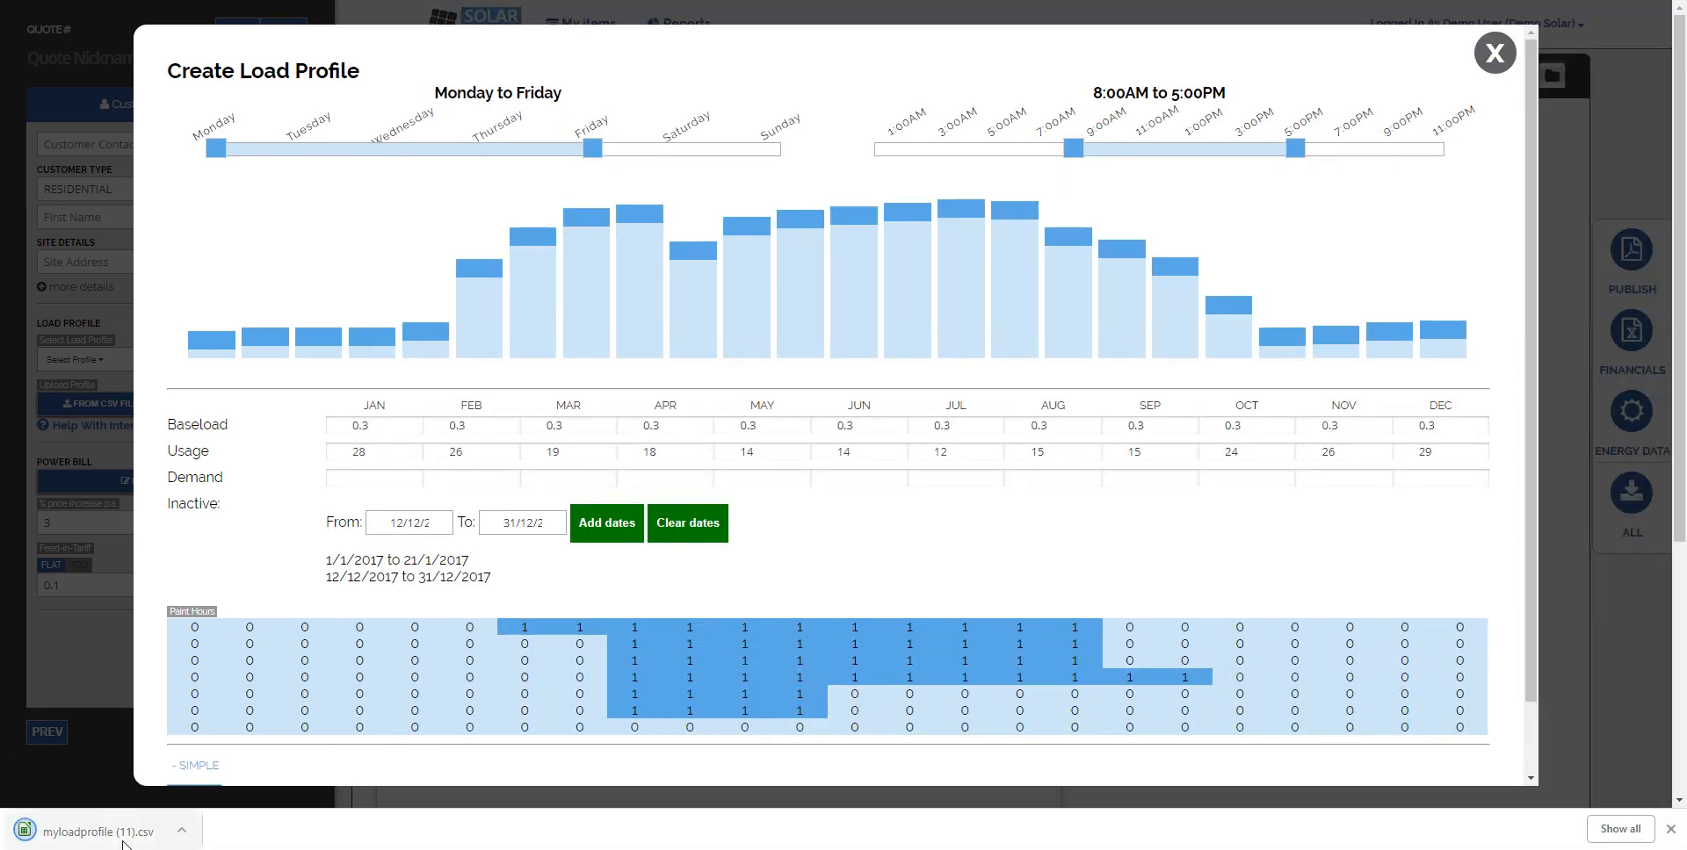
left_click(61, 644)
left_click(107, 404)
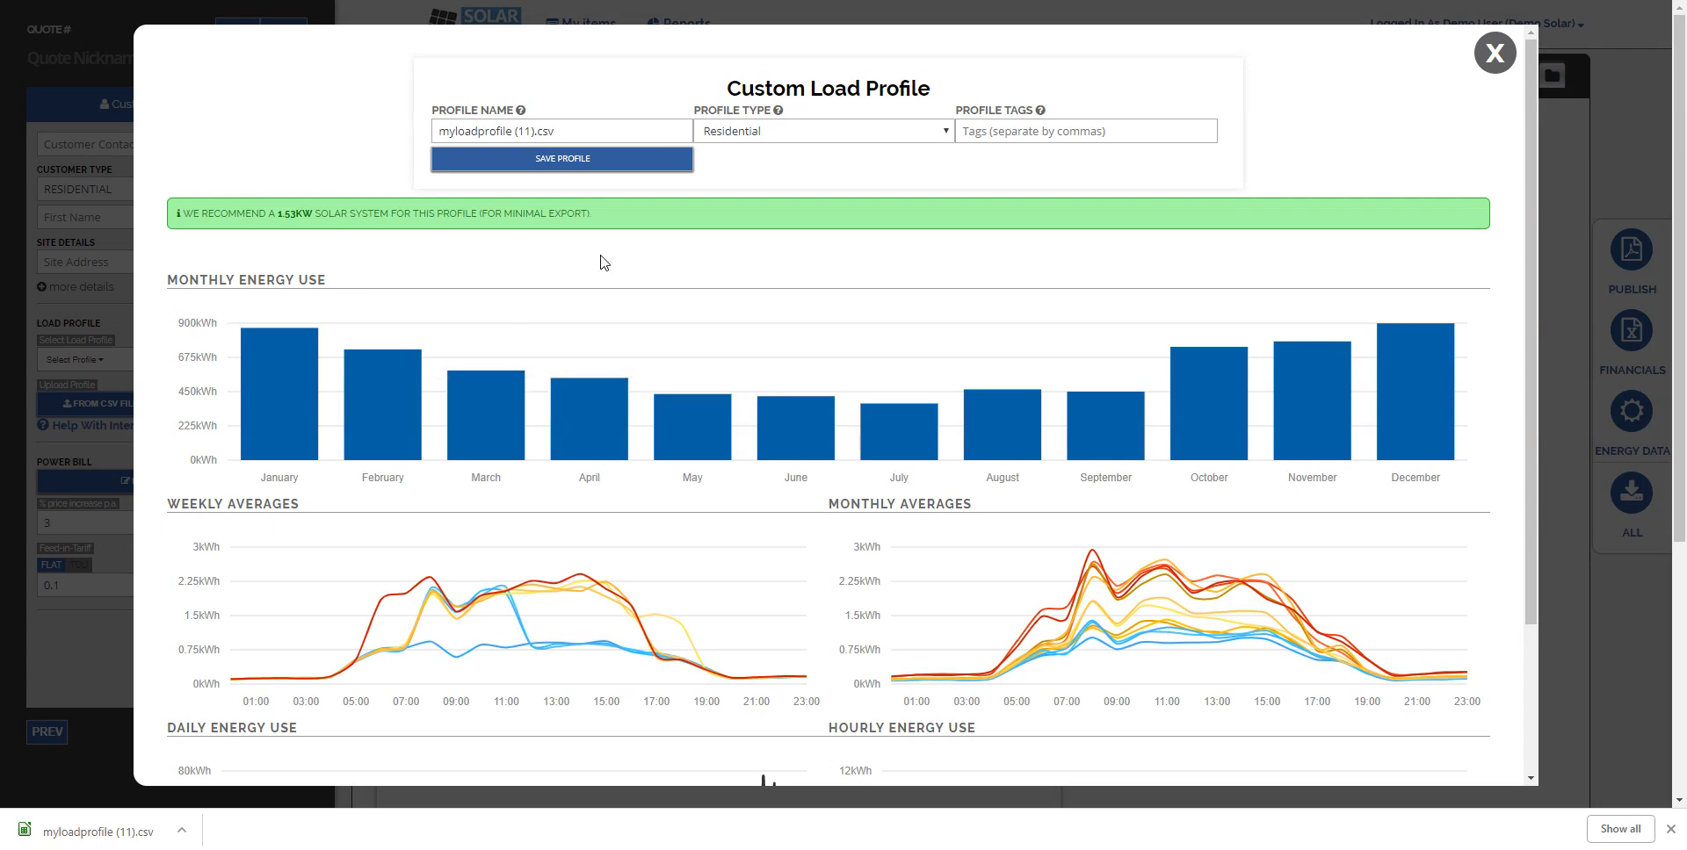
- Review the custom load profile's monthly, weekly, daily and hourly energy use charts
scroll(600, 240, "down", 2)
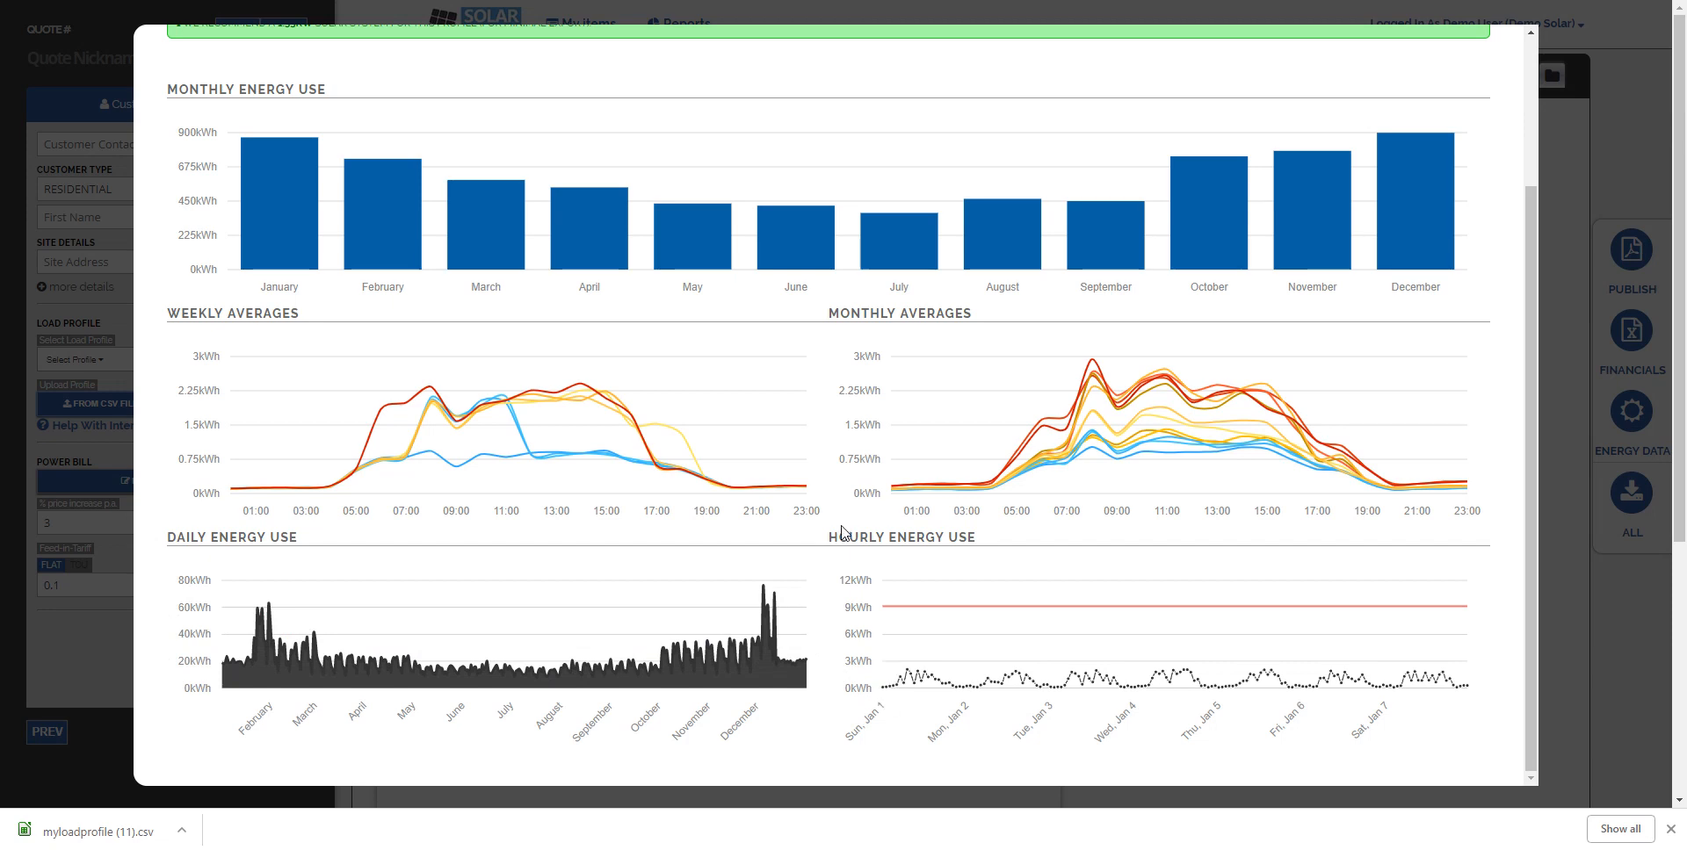
scroll(849, 532, "down", 2)
scroll(848, 534, "up", 1)
scroll(848, 532, "up", 1)
scroll(413, 615, "up", 1)
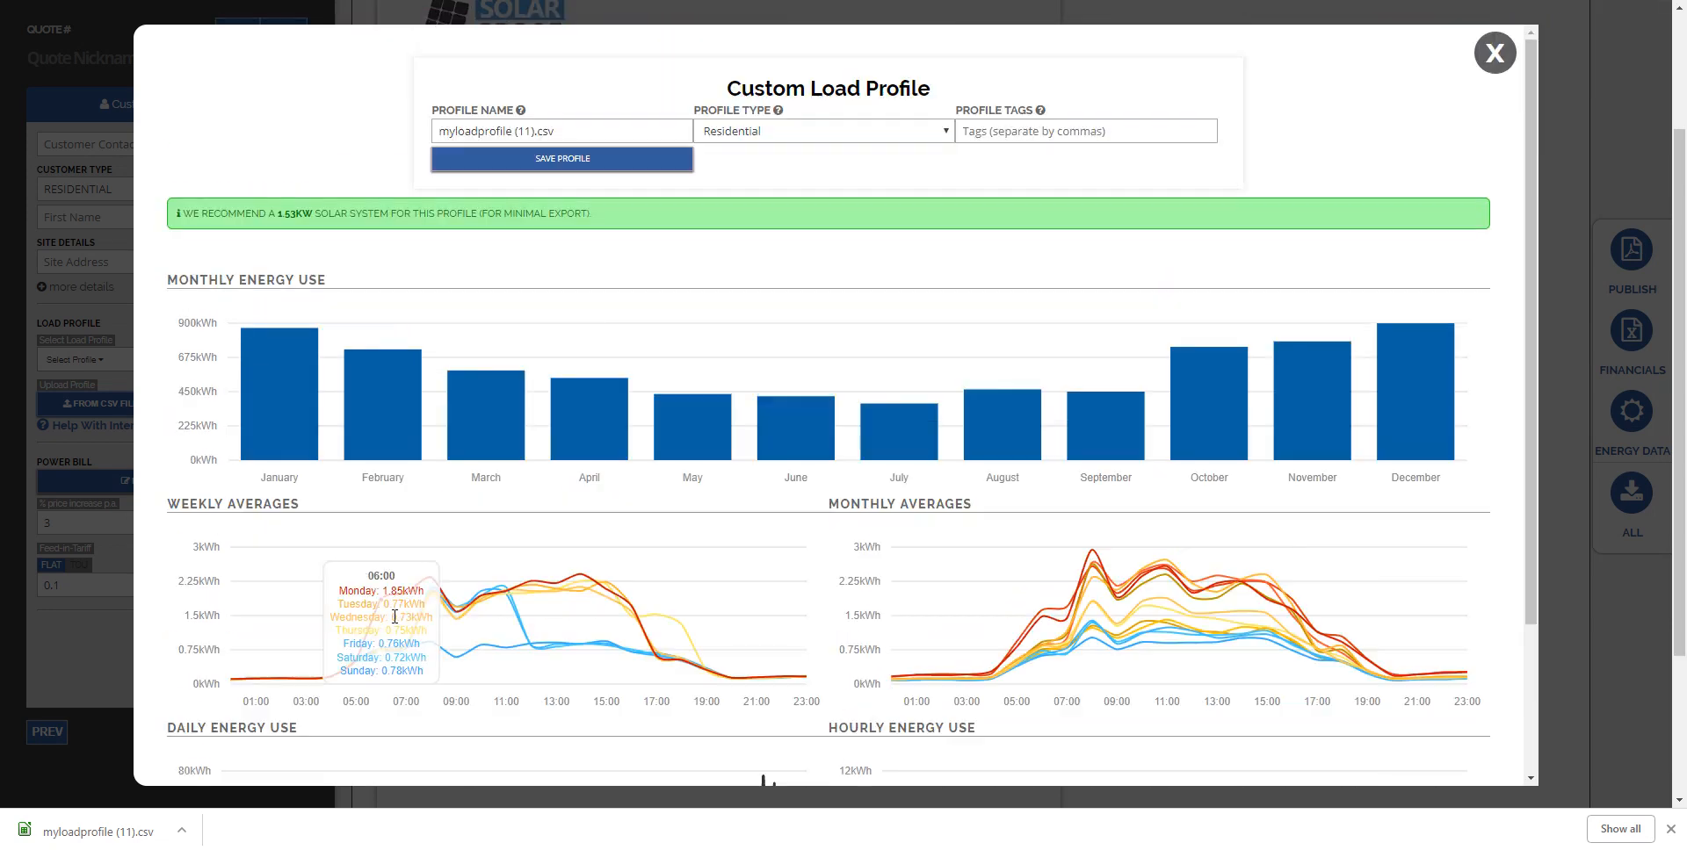